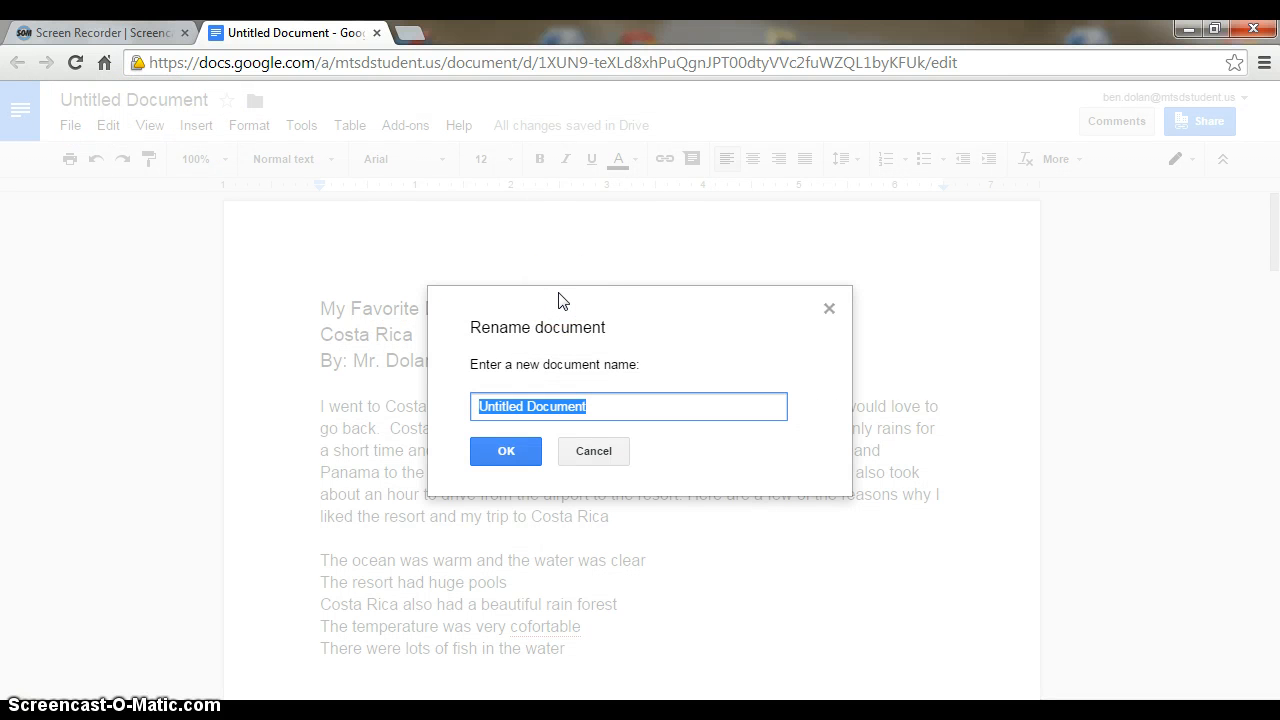
Step: Rename the untitled document as "Costa Rica"
{"action": "key", "text": "BackSpace"}
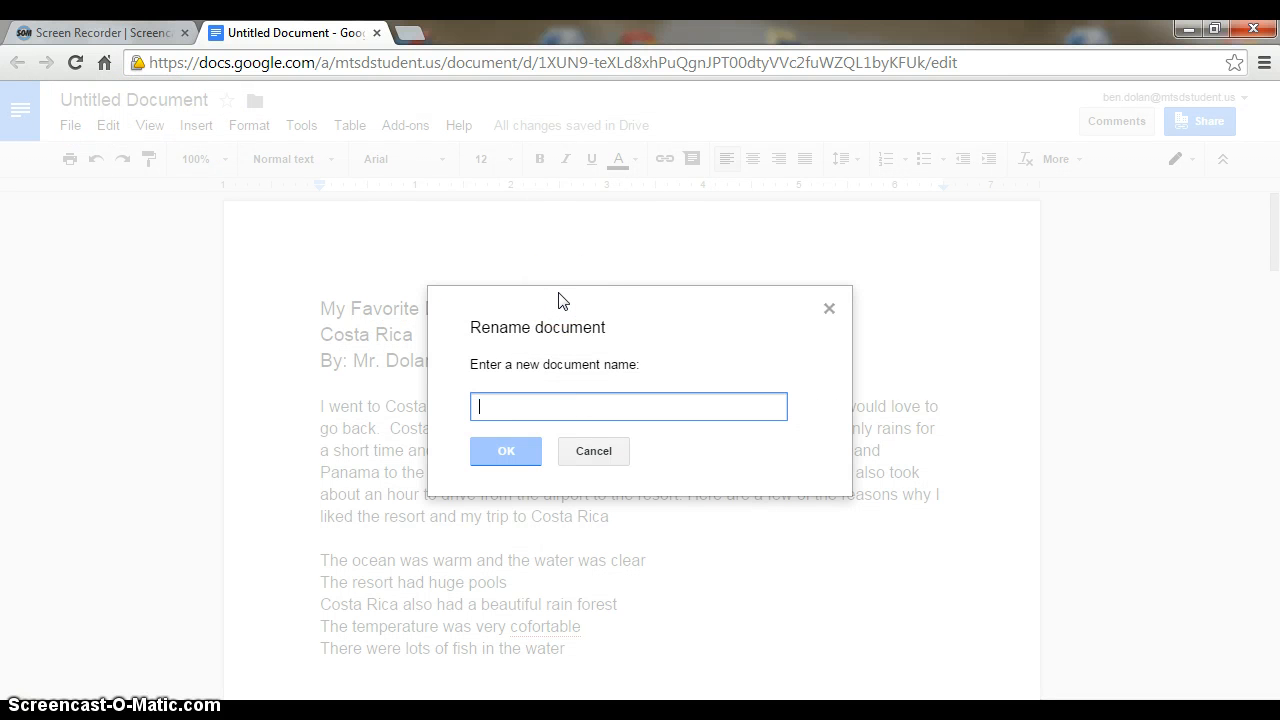
{"action": "type", "text": "Costa Rica"}
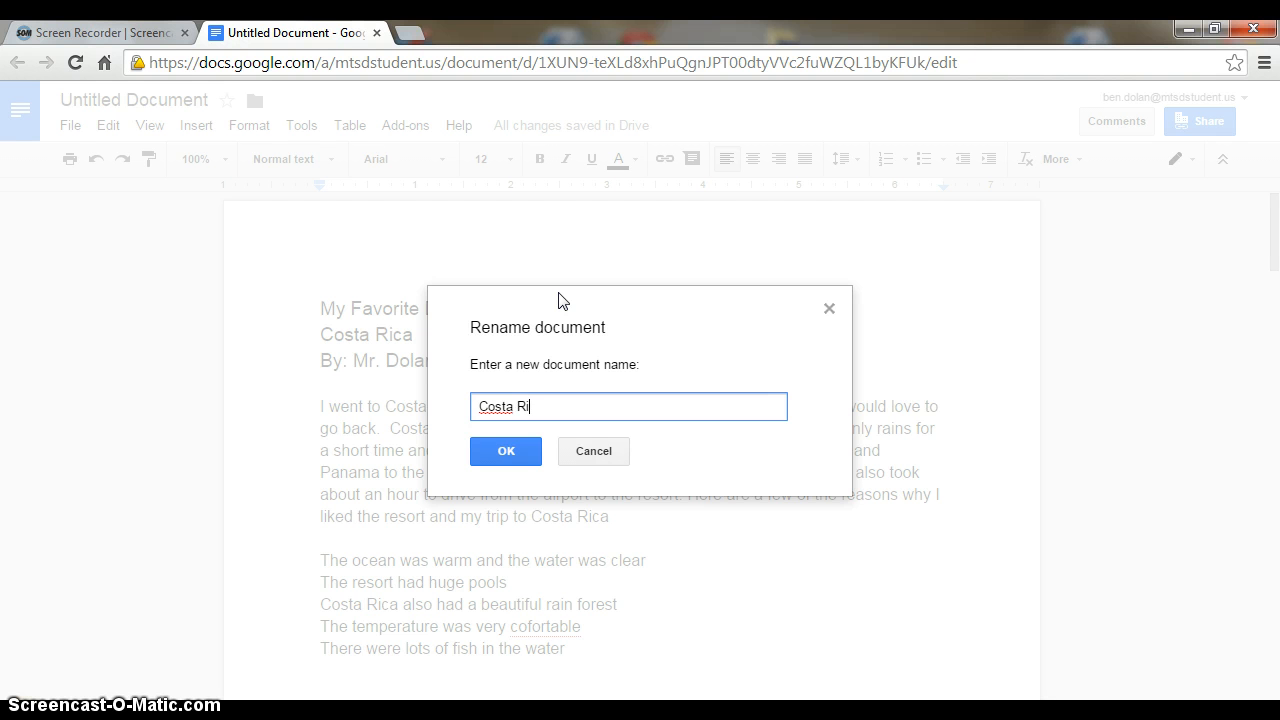
{"action": "left_click", "coordinate": [522, 450]}
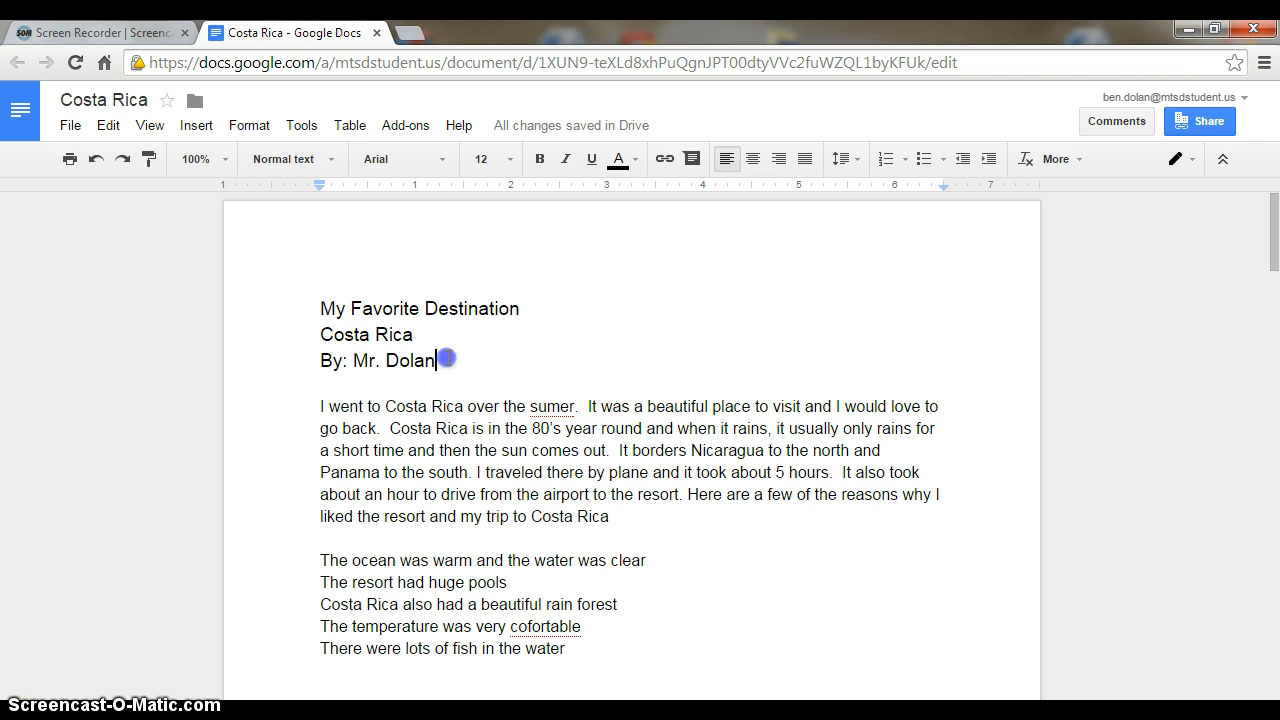
Step: Center the two title lines and the byline at the start of the document
{"action": "left_click_drag", "start_coordinate": [446, 358], "coordinate": [247, 313]}
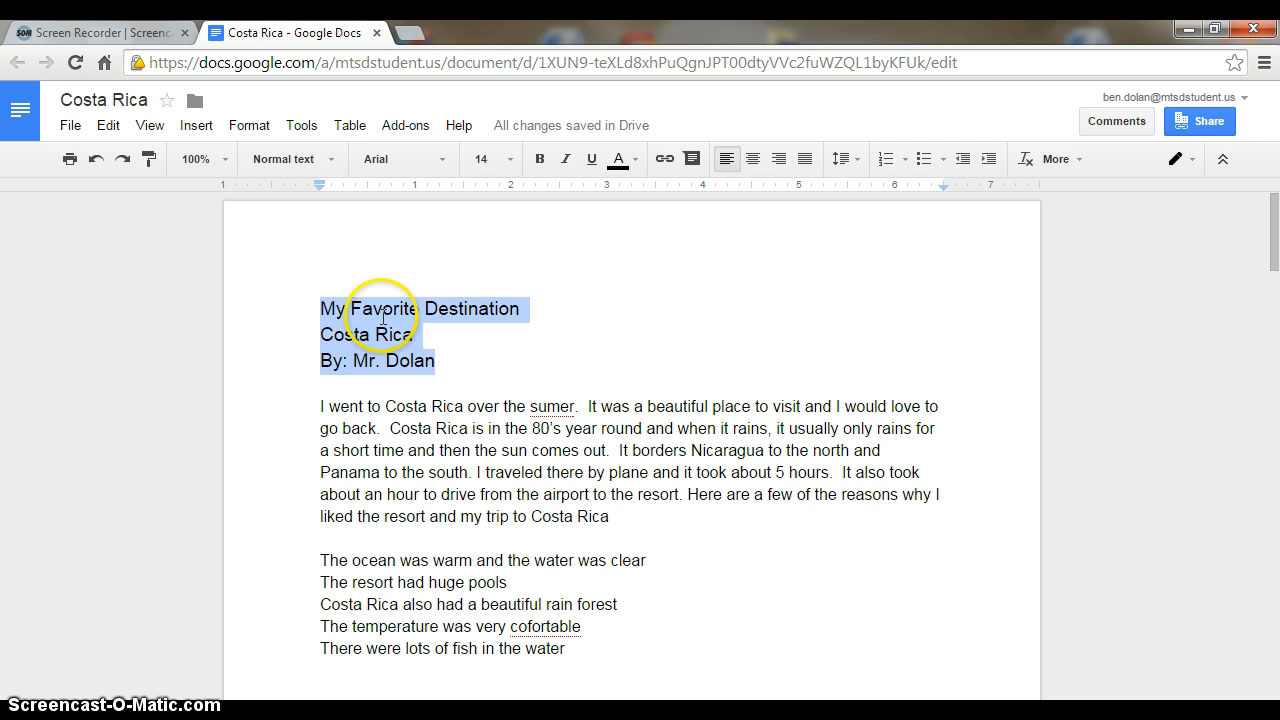
{"action": "left_click", "coordinate": [755, 165]}
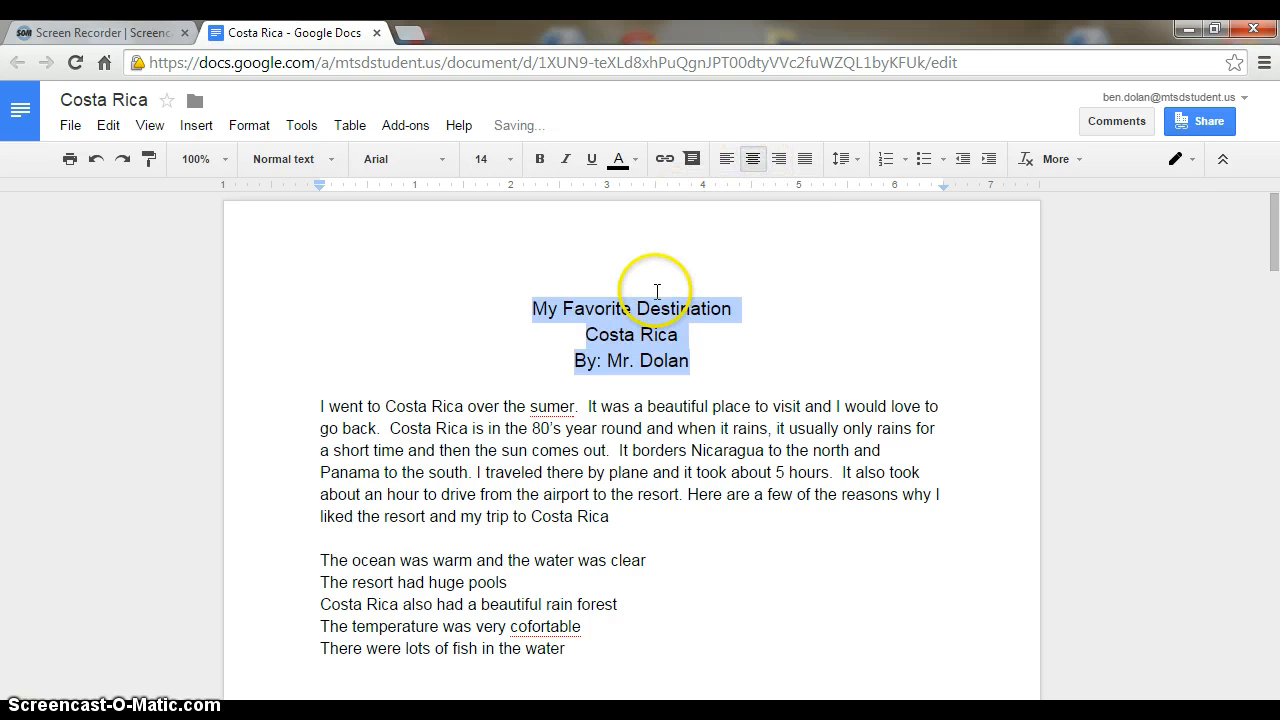
{"action": "left_click", "coordinate": [681, 335]}
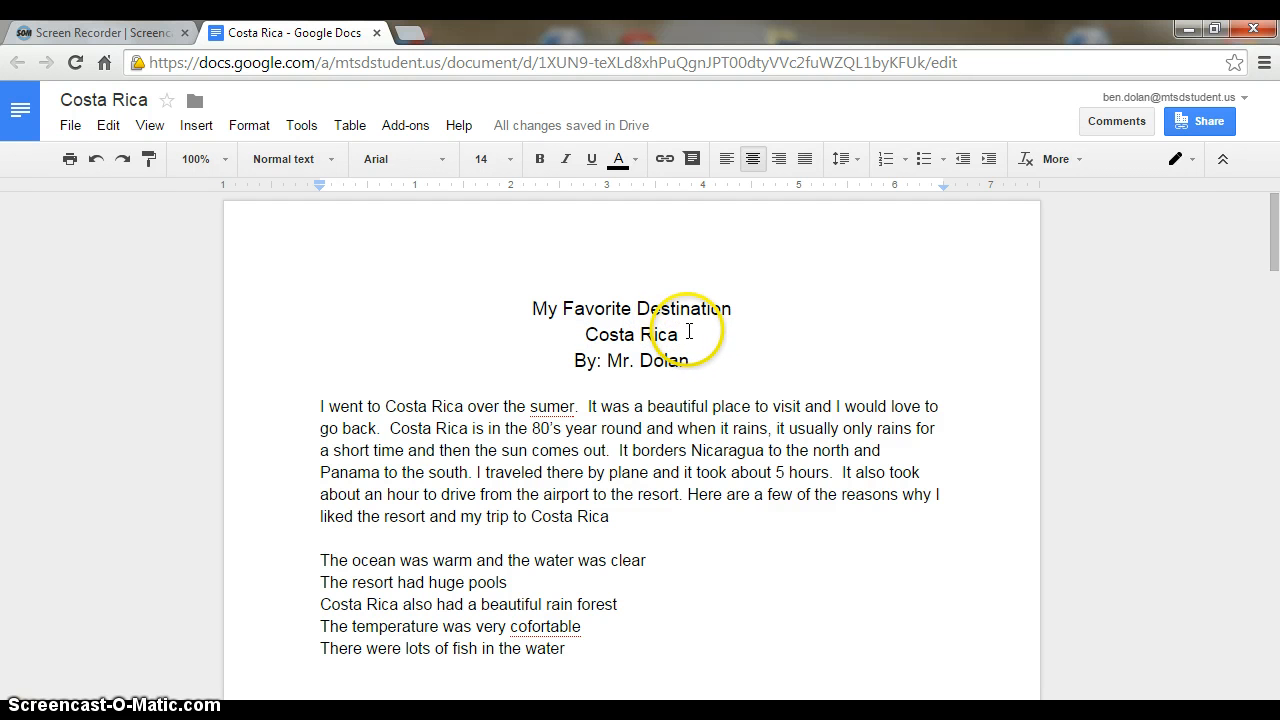
Step: Make the title lines "My Favorite Destination" and "Costa Rica" bold, and italicize the byline below them
{"action": "left_click_drag", "start_coordinate": [689, 332], "coordinate": [515, 306]}
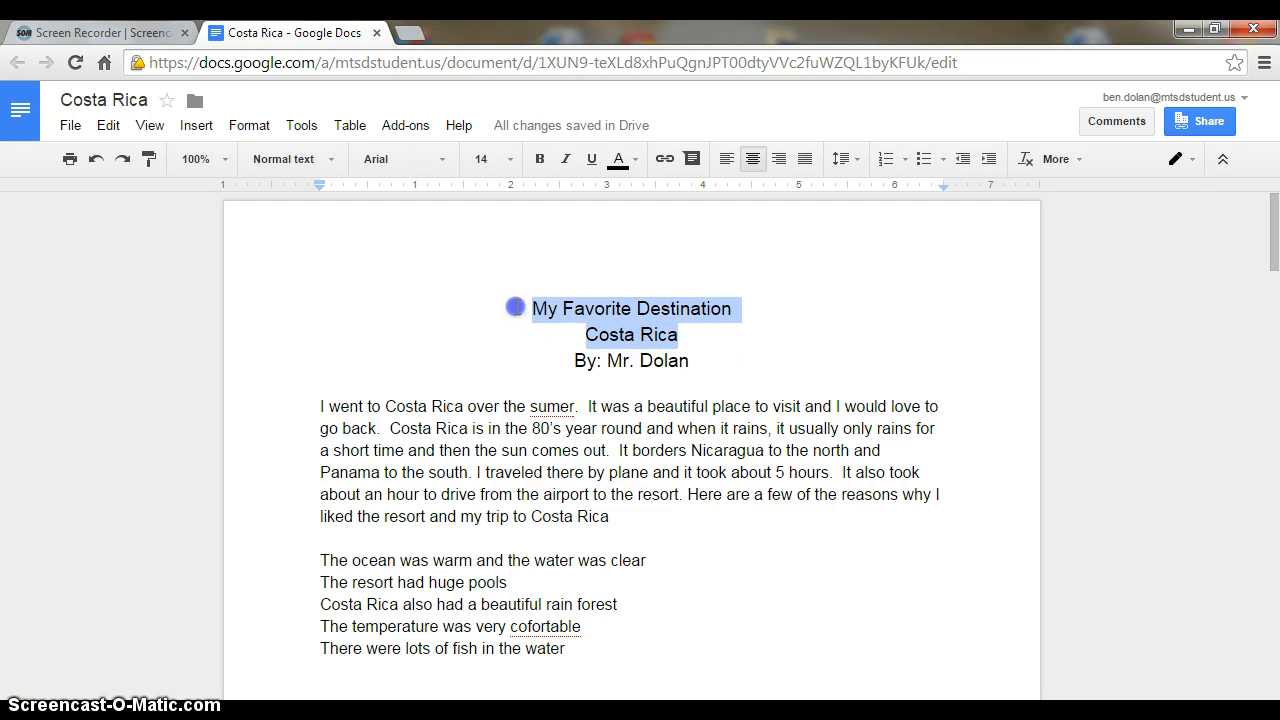
{"action": "left_click", "coordinate": [538, 160]}
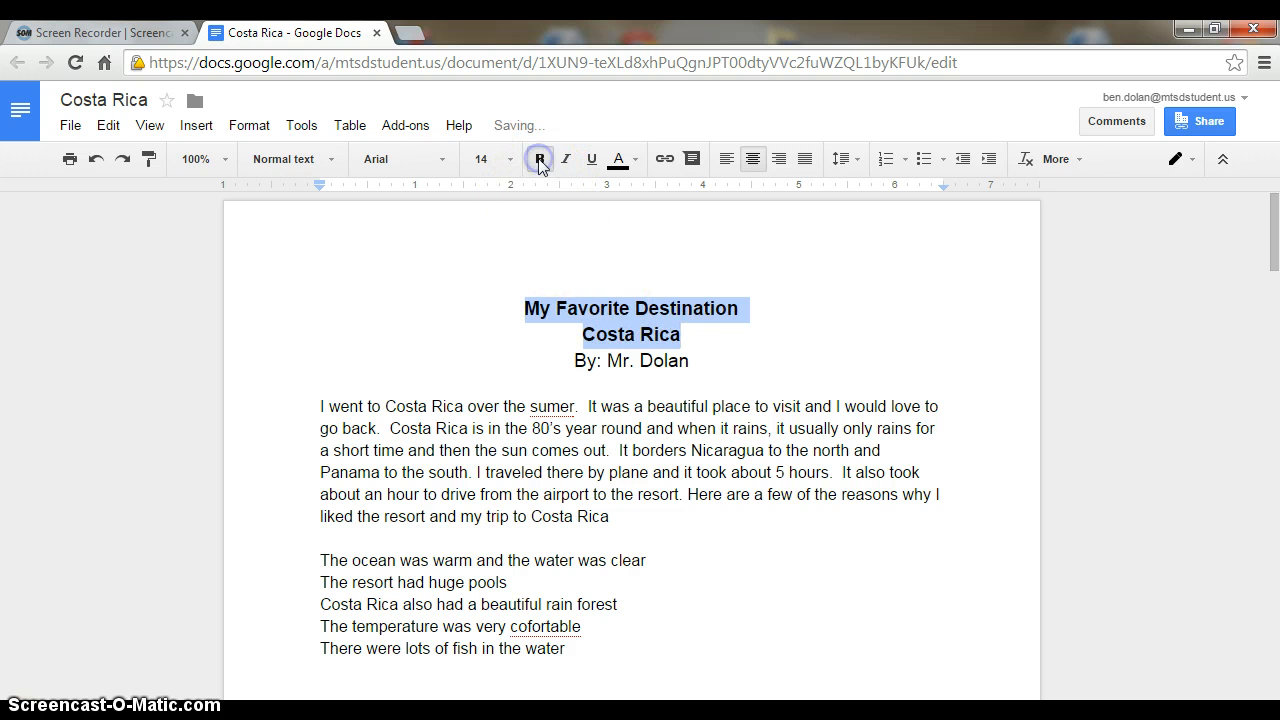
{"action": "left_click", "coordinate": [715, 362]}
{"action": "left_click_drag", "start_coordinate": [712, 361], "coordinate": [534, 357]}
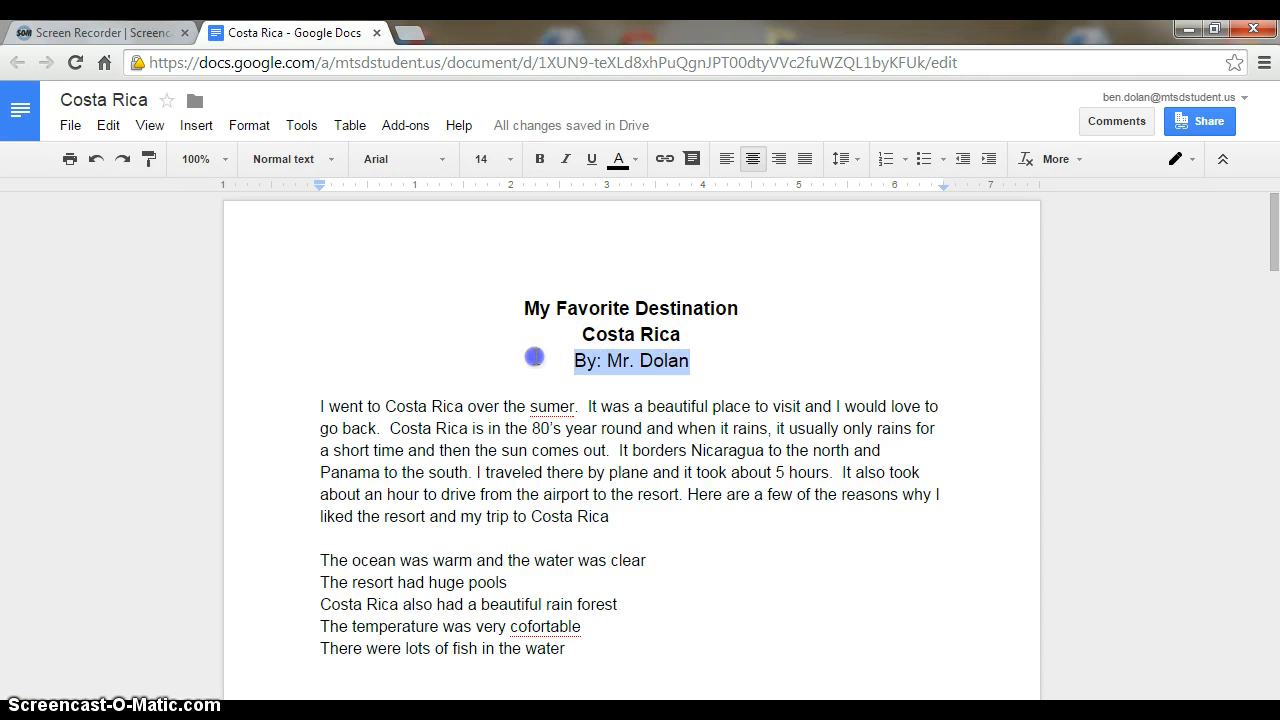
{"action": "left_click", "coordinate": [565, 160]}
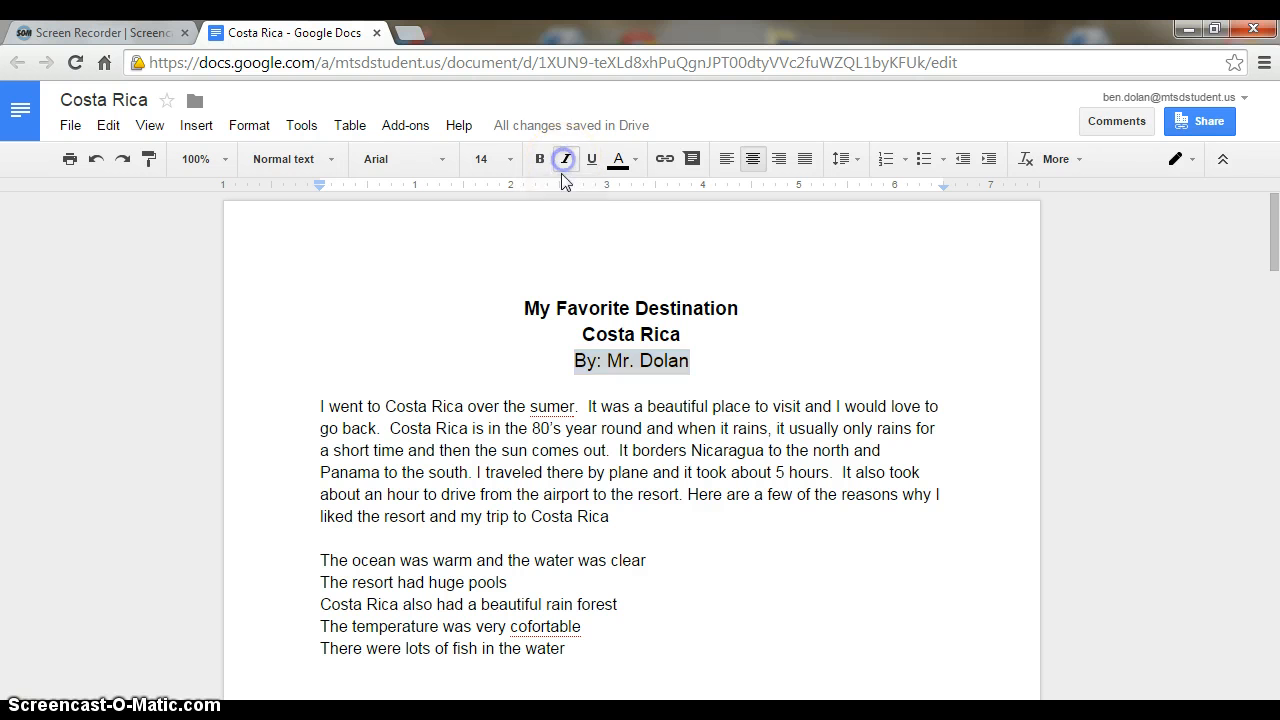
{"action": "left_click", "coordinate": [703, 406]}
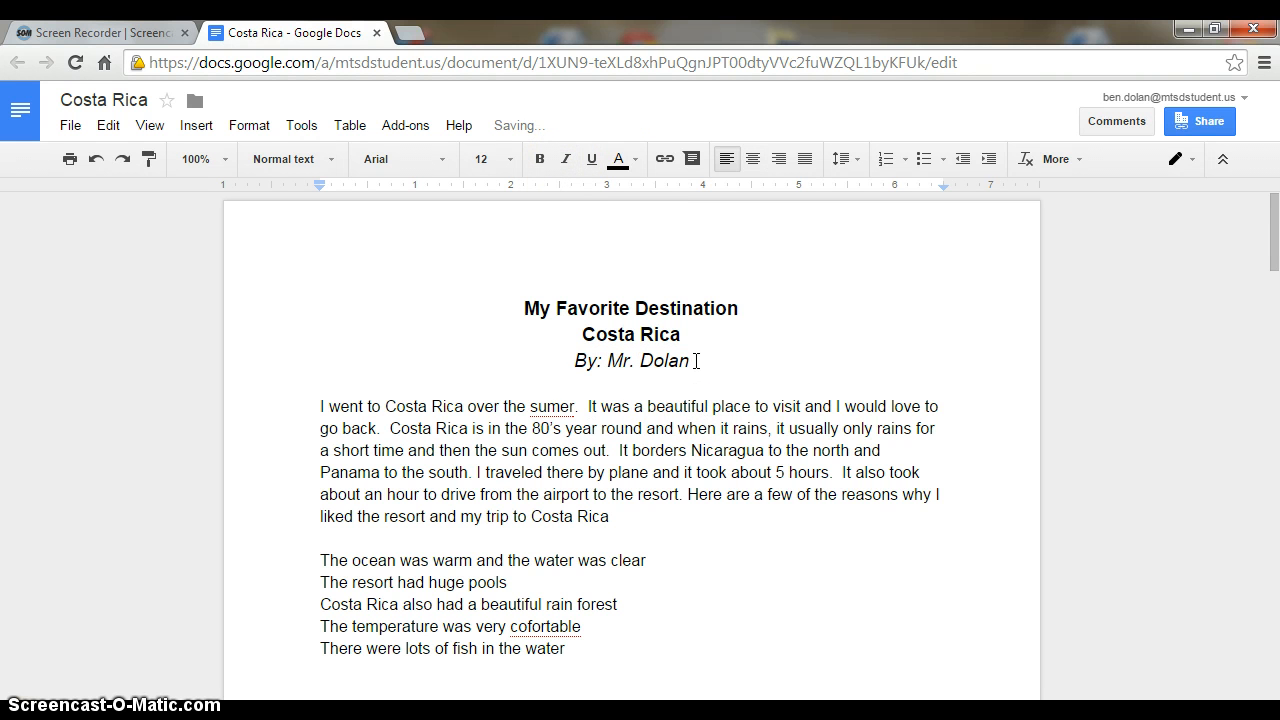
Step: Underline the first title line, "My Favorite Destination"
{"action": "left_click", "coordinate": [709, 326]}
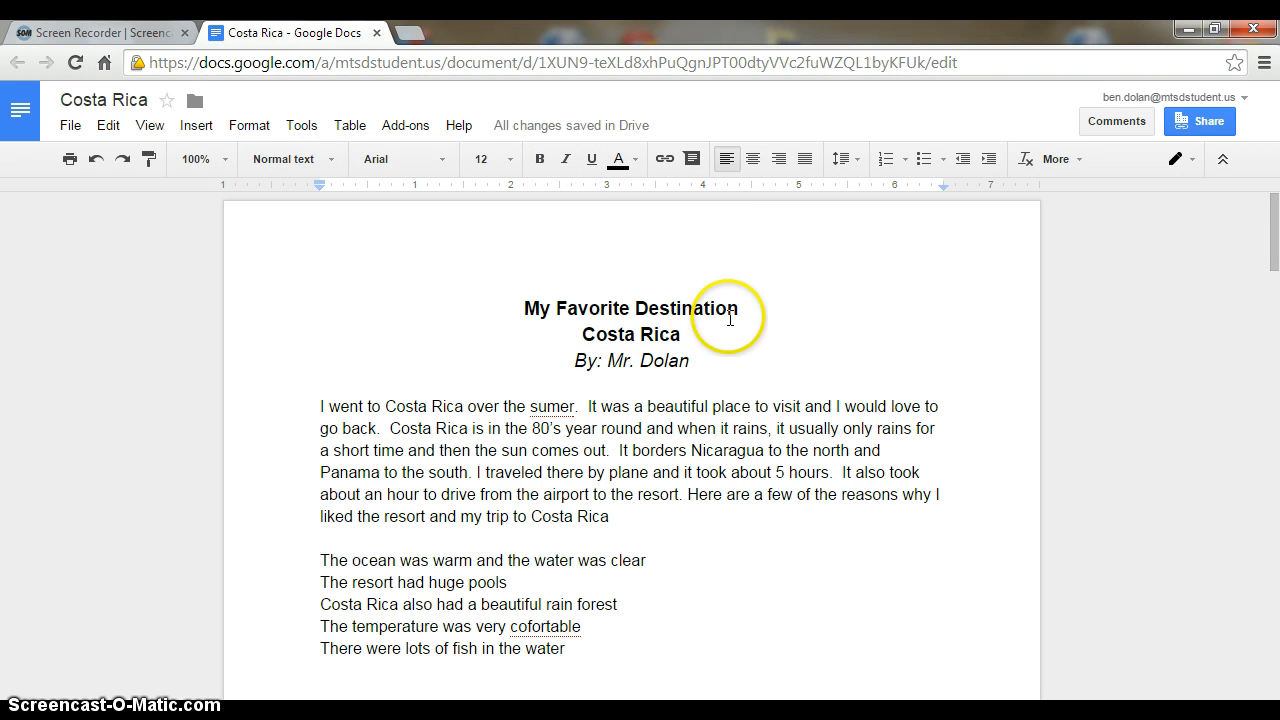
{"action": "left_click", "coordinate": [742, 306]}
{"action": "left_click_drag", "start_coordinate": [718, 304], "coordinate": [565, 302]}
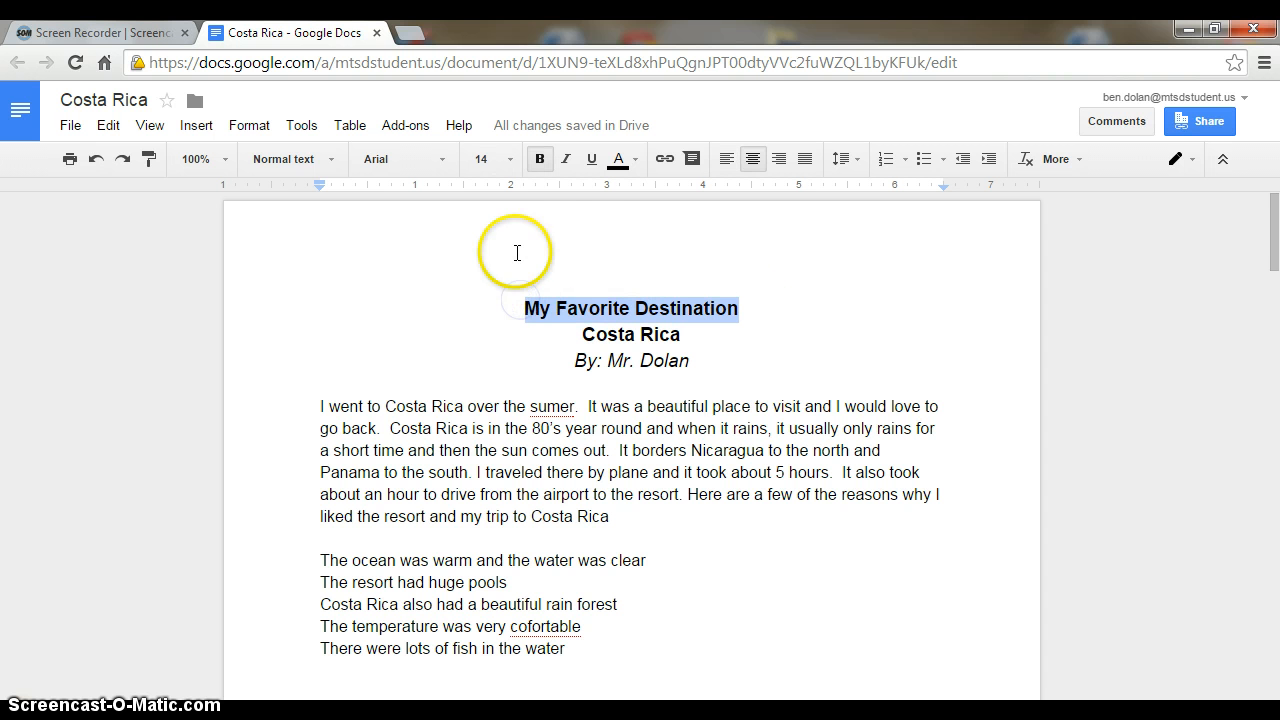
{"action": "left_click", "coordinate": [590, 165]}
{"action": "left_click", "coordinate": [678, 449]}
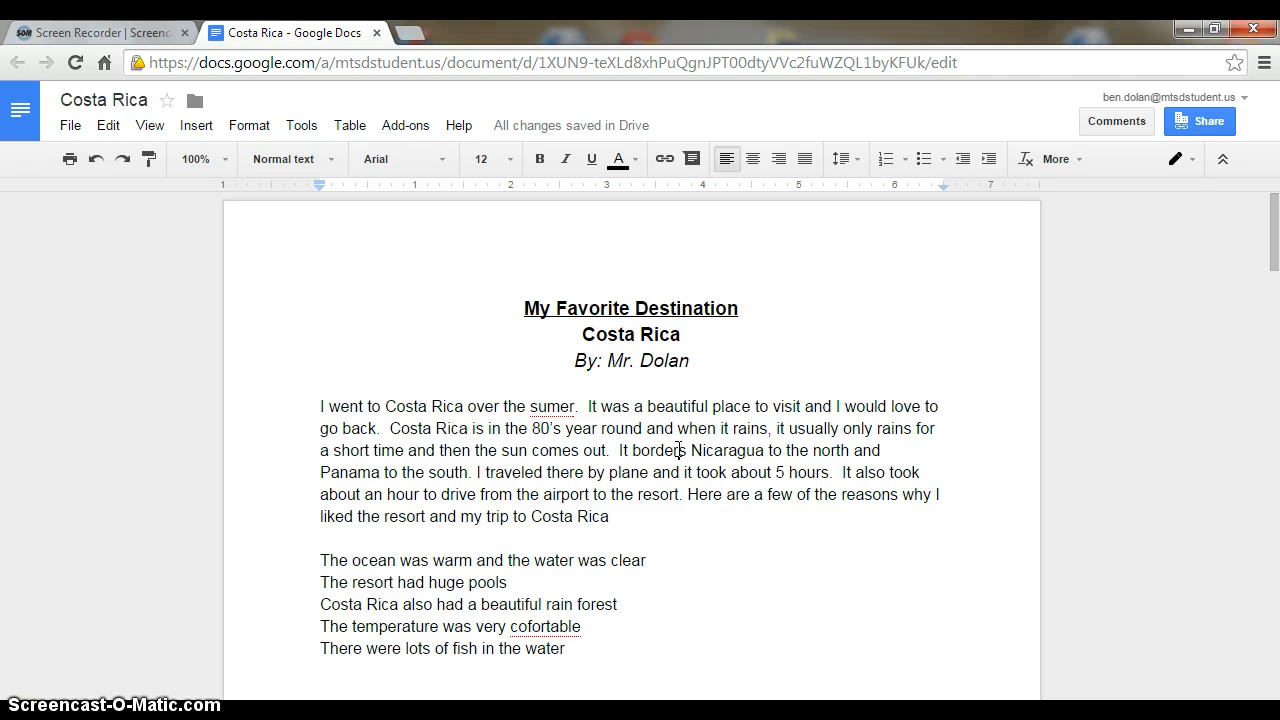
Step: Set the font size of the title lines "My Favorite Destination" and "Costa Rica" to 24
{"action": "scroll", "coordinate": [678, 450], "scroll_direction": "down", "scroll_amount": 1}
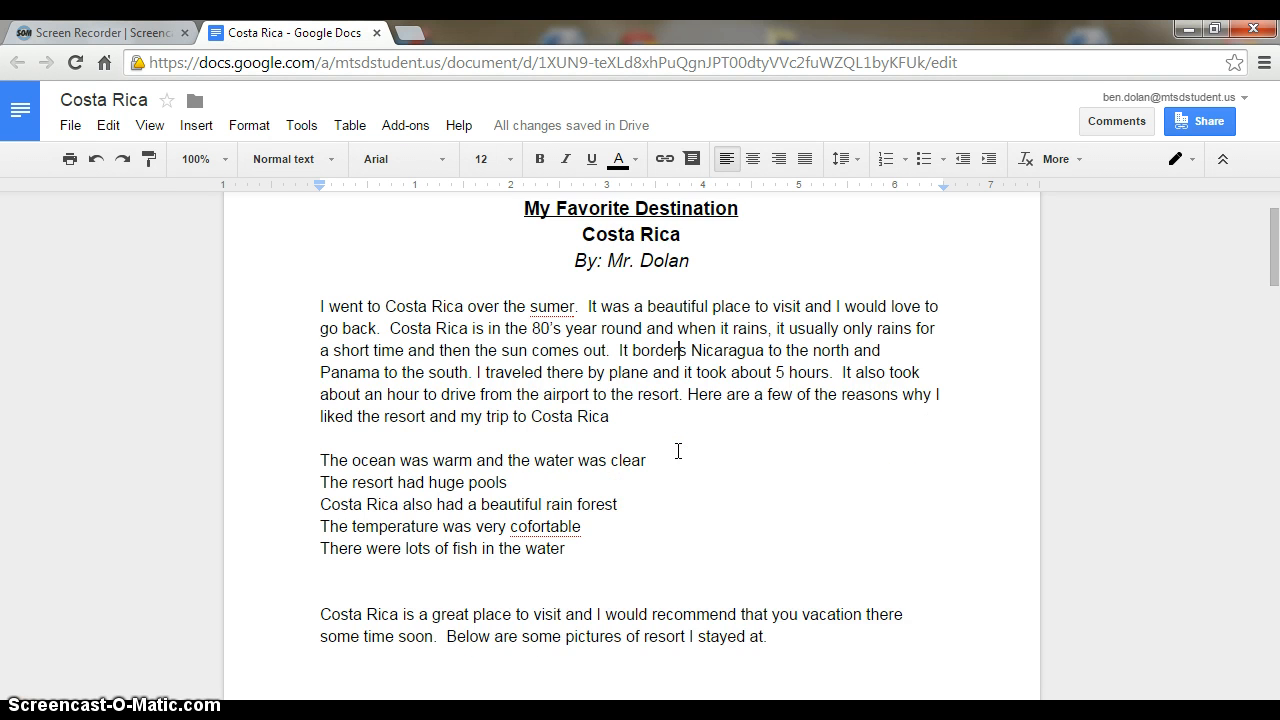
{"action": "scroll", "coordinate": [678, 450], "scroll_direction": "up", "scroll_amount": 1}
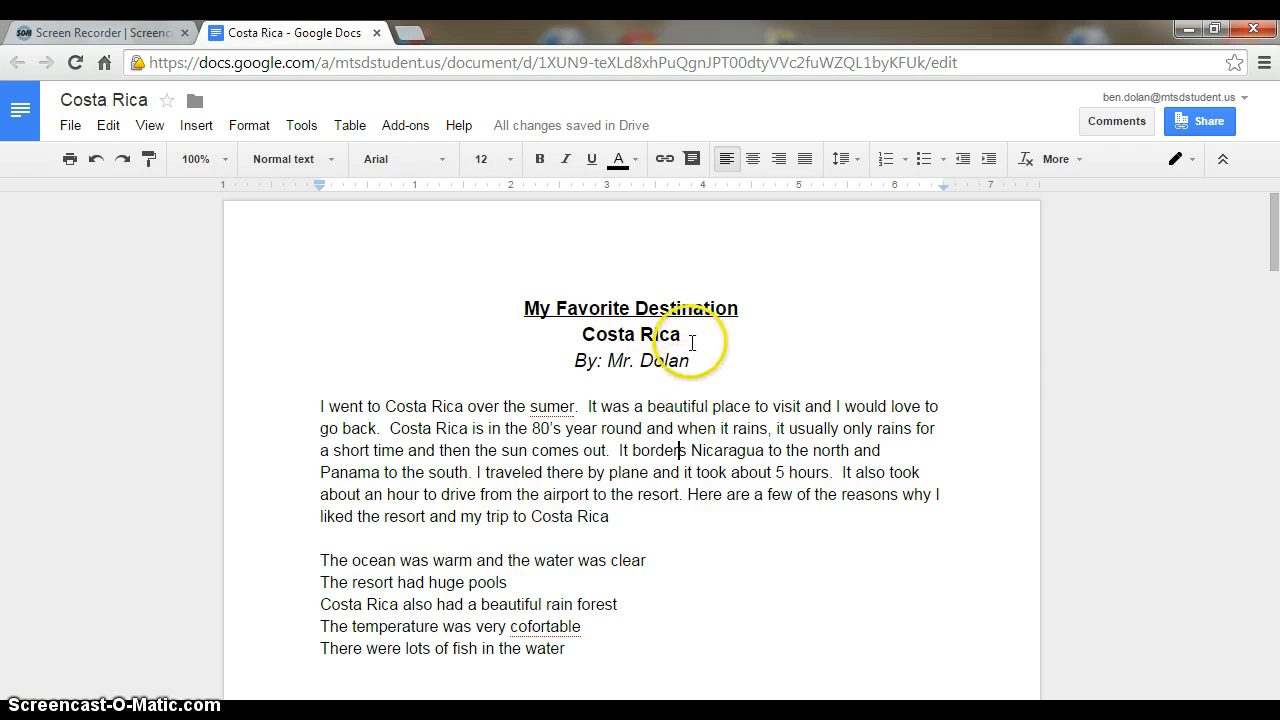
{"action": "left_click_drag", "start_coordinate": [696, 336], "coordinate": [504, 311]}
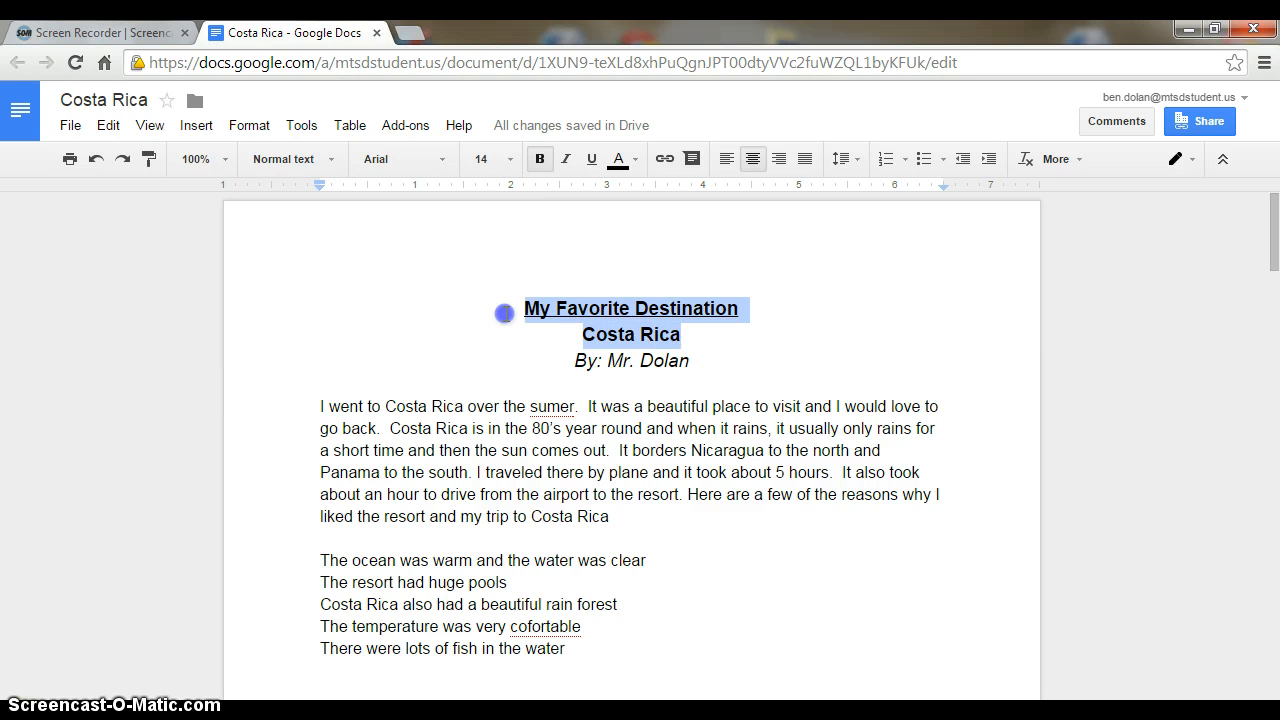
{"action": "left_click", "coordinate": [511, 165]}
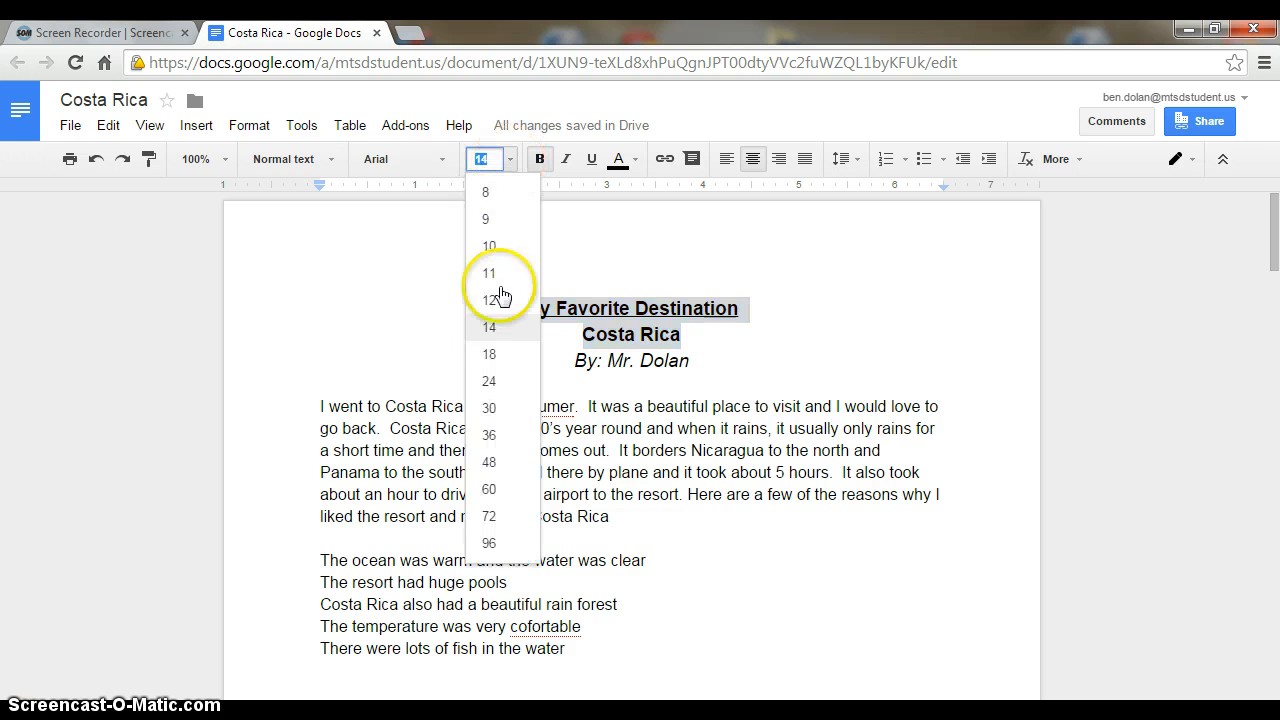
{"action": "left_click", "coordinate": [492, 383]}
{"action": "left_click", "coordinate": [850, 375]}
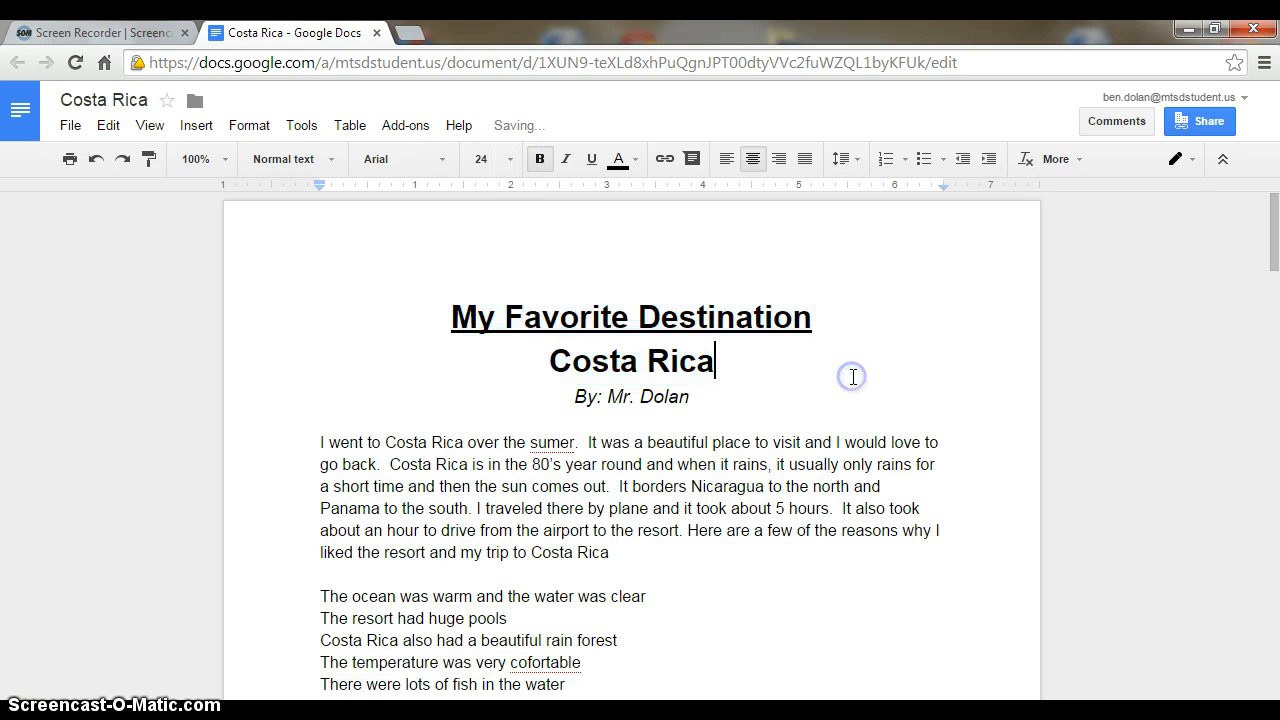
Step: Change the font of all the text, from the title through the closing paragraph, to Comic Sans MS
{"action": "scroll", "coordinate": [727, 387], "scroll_direction": "down", "scroll_amount": 1}
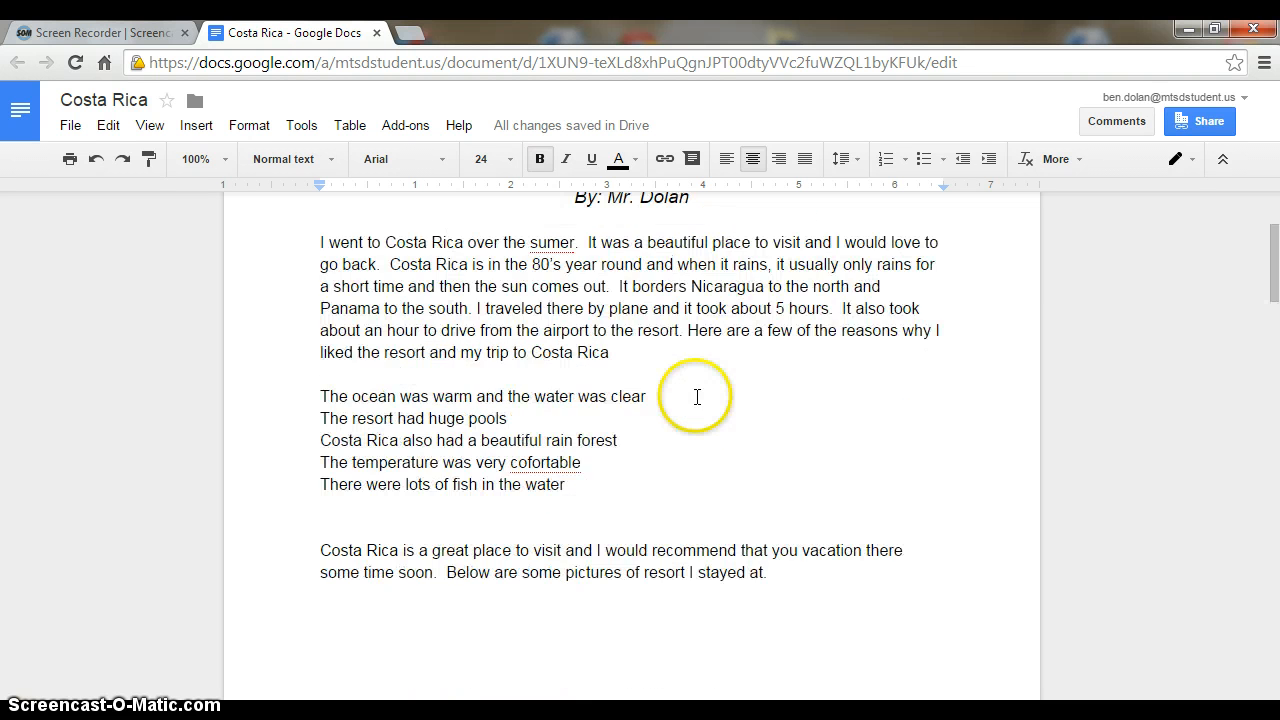
{"action": "scroll", "coordinate": [800, 408], "scroll_direction": "down", "scroll_amount": 1}
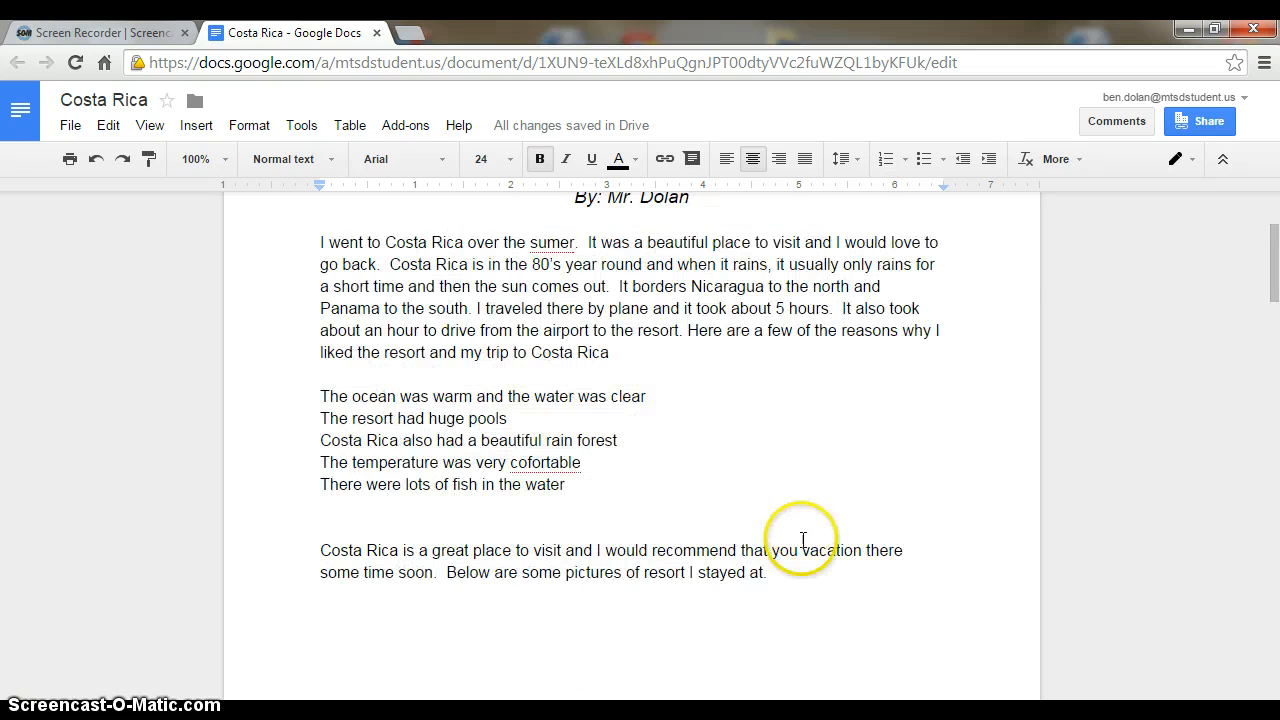
{"action": "left_click_drag", "start_coordinate": [808, 566], "coordinate": [440, 262]}
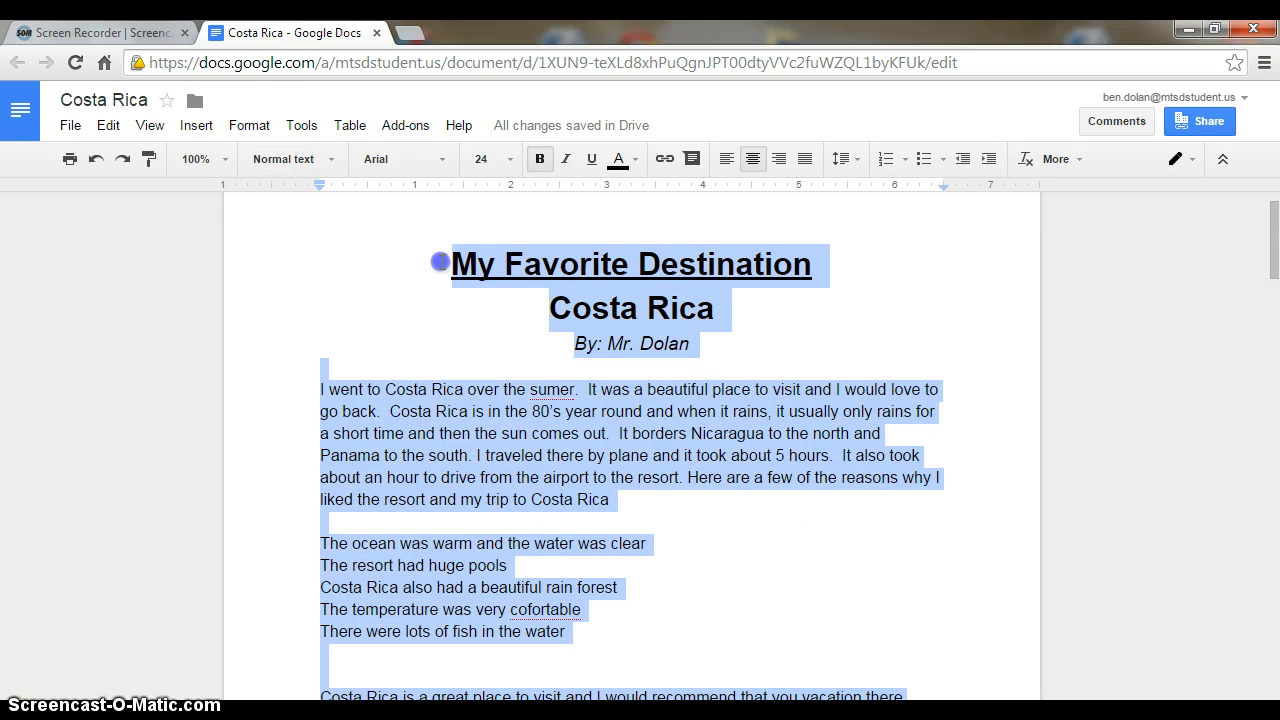
{"action": "left_click", "coordinate": [443, 163]}
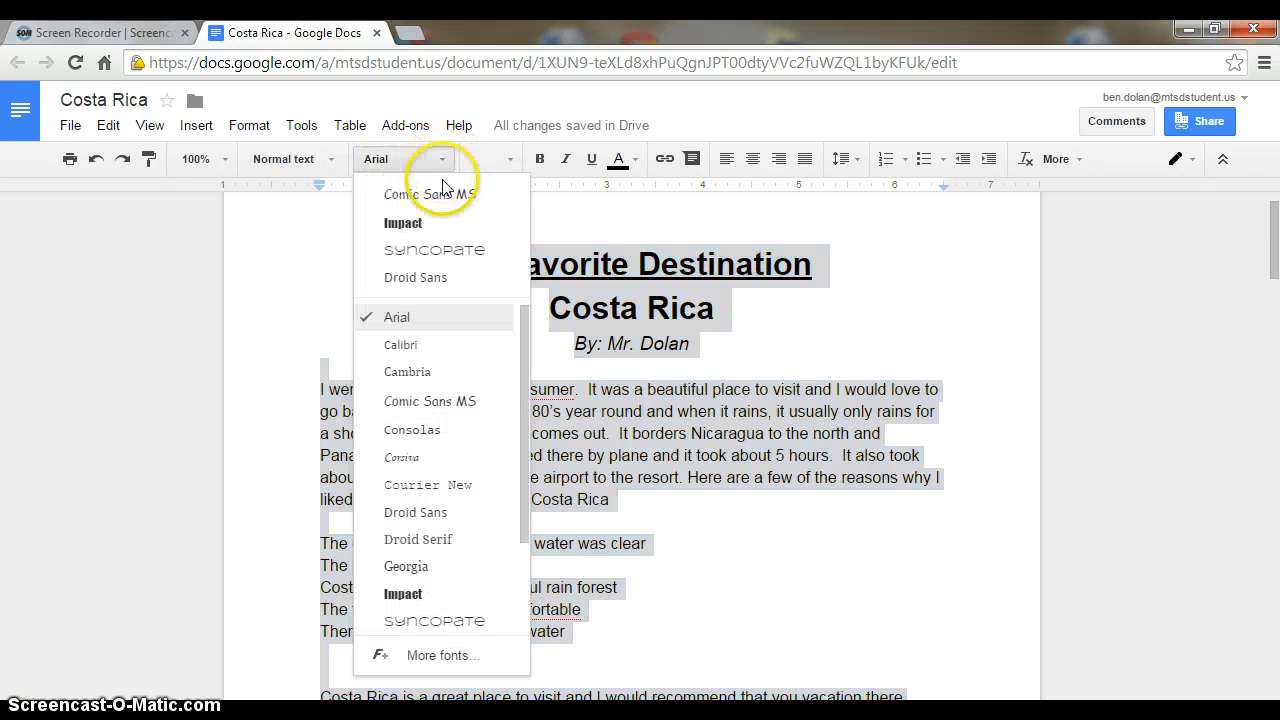
{"action": "left_click", "coordinate": [460, 402]}
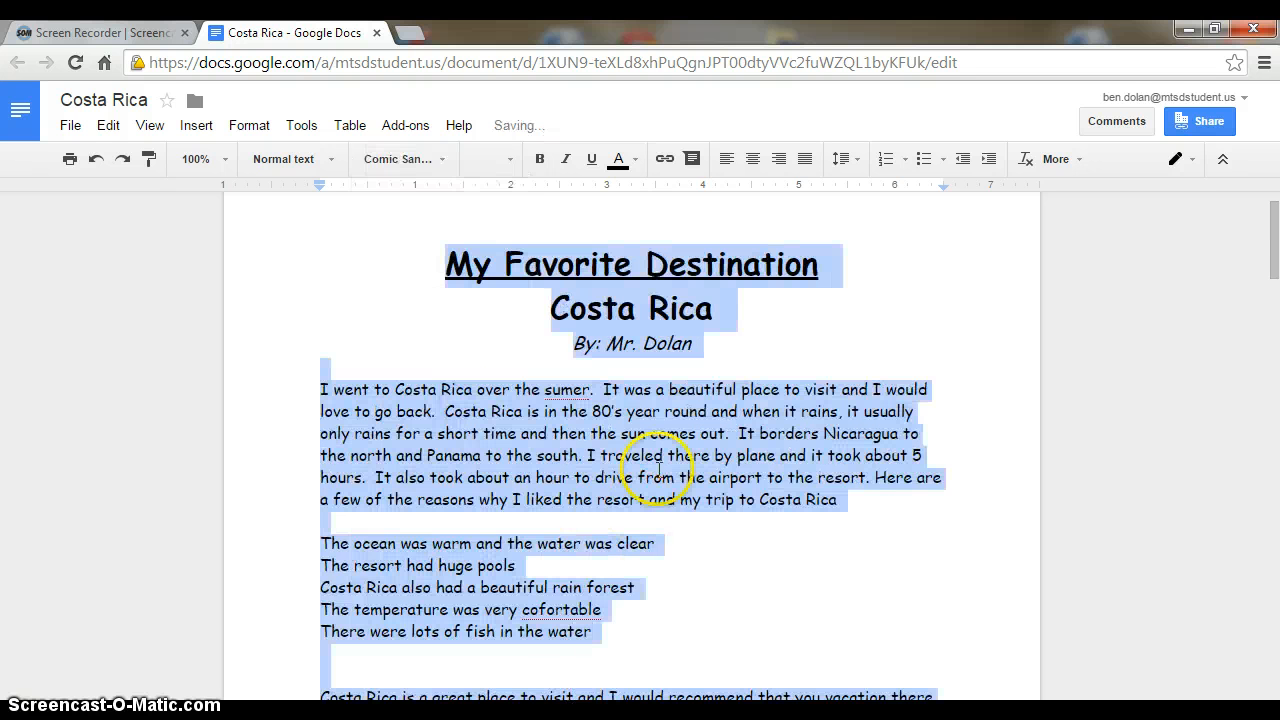
Step: Look through the other available fonts and keep Comic Sans MS for the selected text
{"action": "left_click", "coordinate": [438, 162]}
{"action": "scroll", "coordinate": [443, 434], "scroll_direction": "down", "scroll_amount": 3}
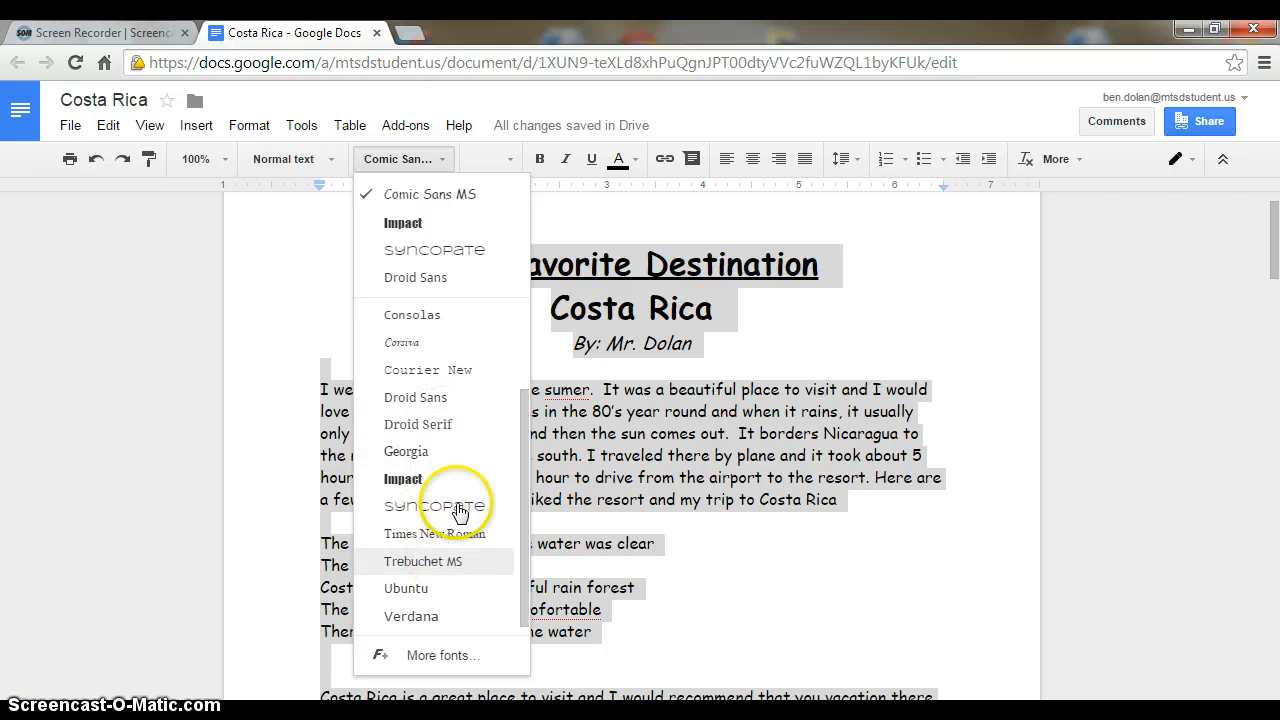
{"action": "scroll", "coordinate": [455, 465], "scroll_direction": "up", "scroll_amount": 2}
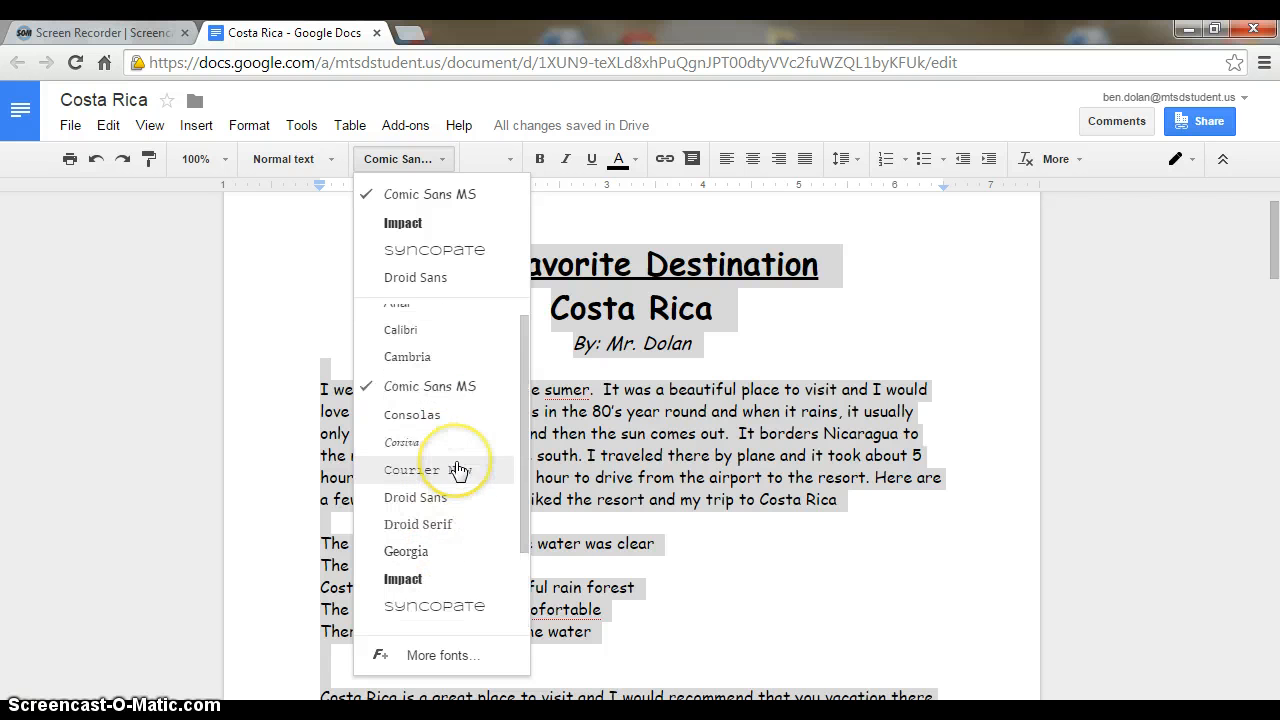
{"action": "left_click", "coordinate": [447, 194]}
{"action": "left_click", "coordinate": [625, 460]}
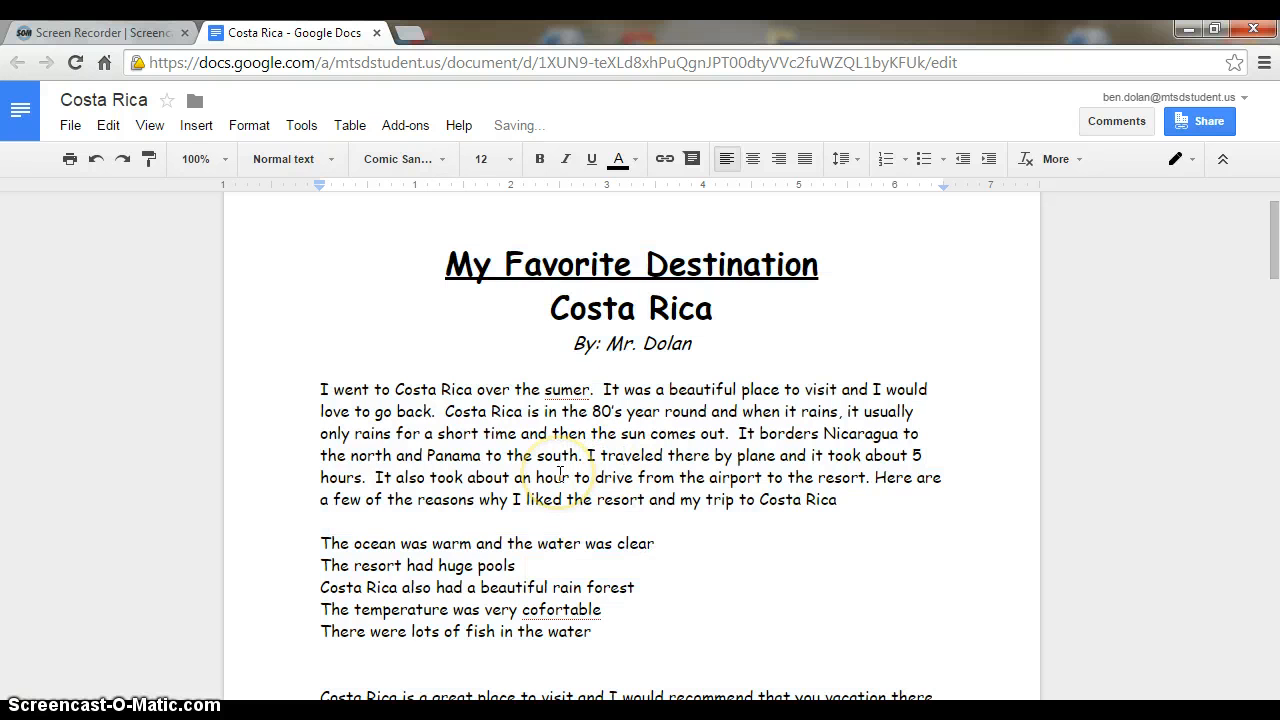
Step: Turn the five reasons, from the warm ocean to the fish, into a bulleted list with the four-diamond bullet style
{"action": "scroll", "coordinate": [560, 472], "scroll_direction": "down", "scroll_amount": 1}
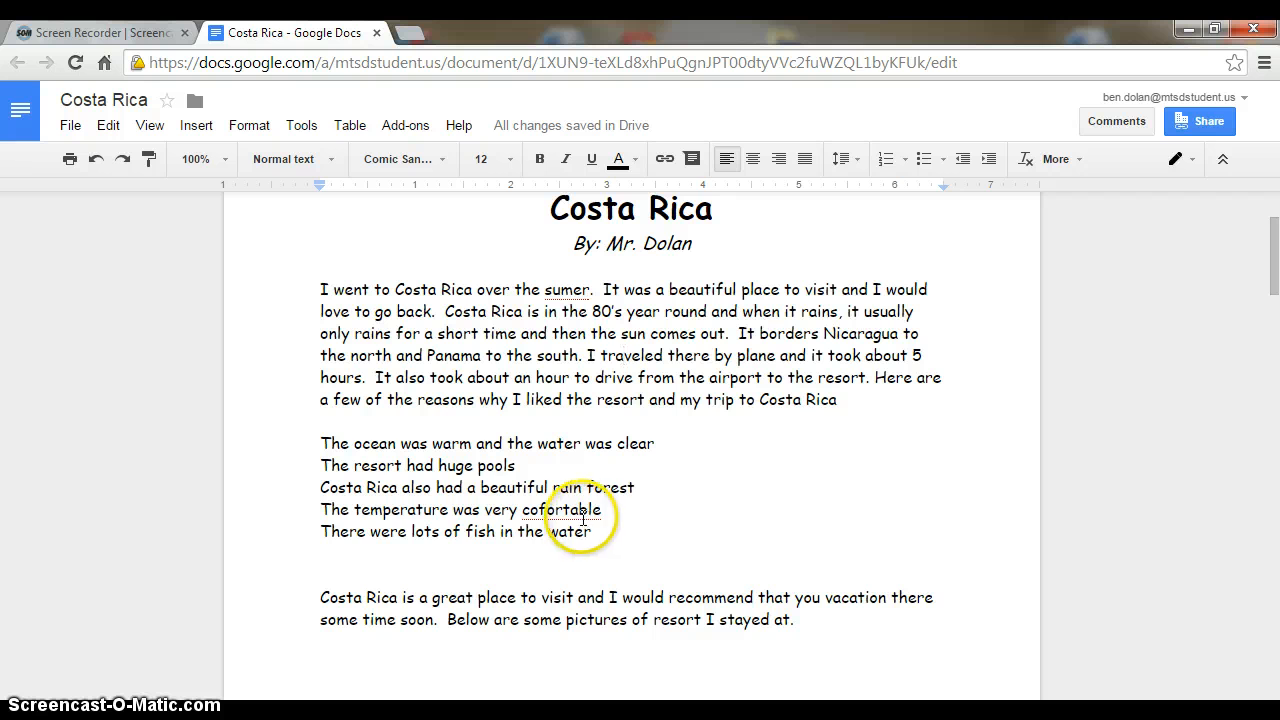
{"action": "left_click_drag", "start_coordinate": [600, 531], "coordinate": [313, 443]}
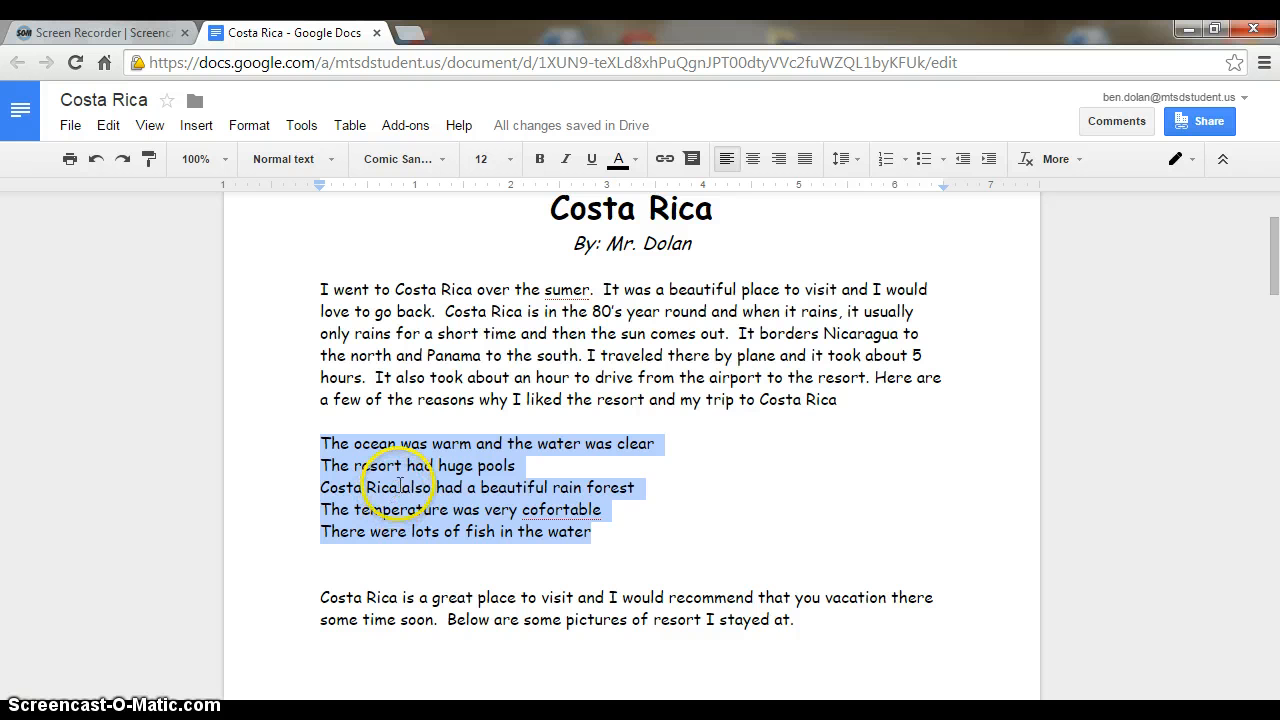
{"action": "left_click", "coordinate": [924, 162]}
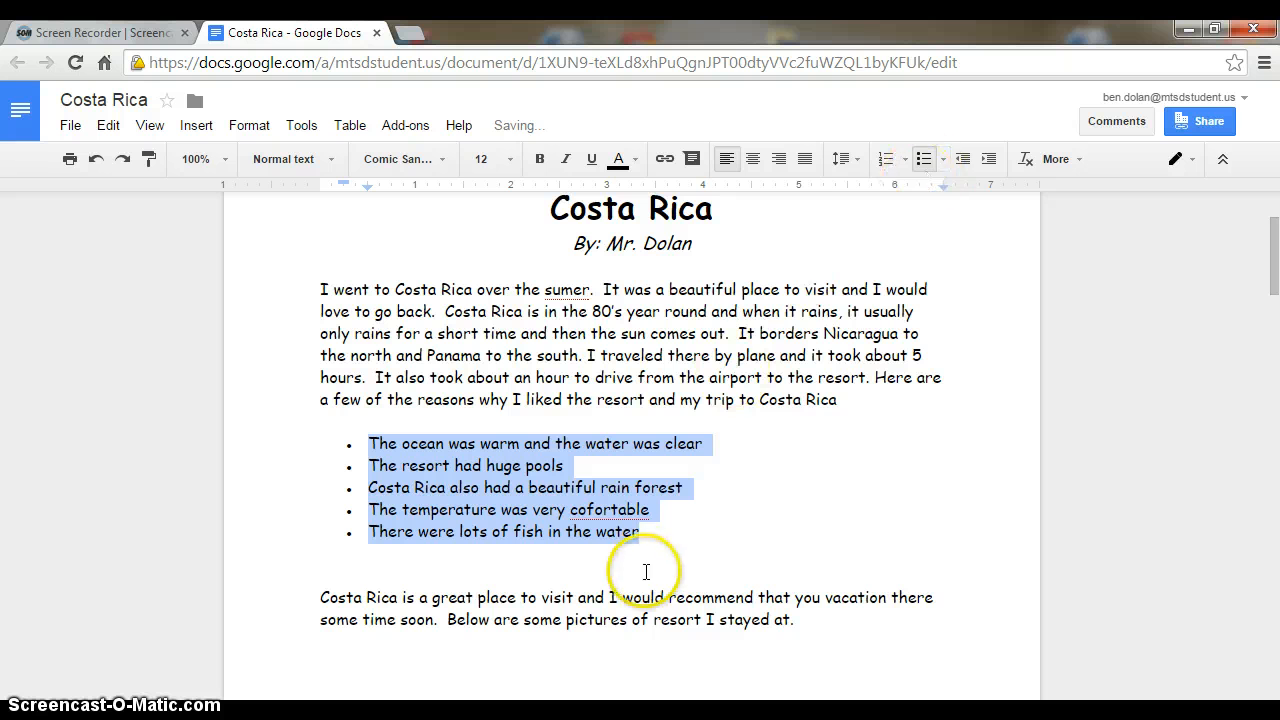
{"action": "left_click", "coordinate": [943, 166]}
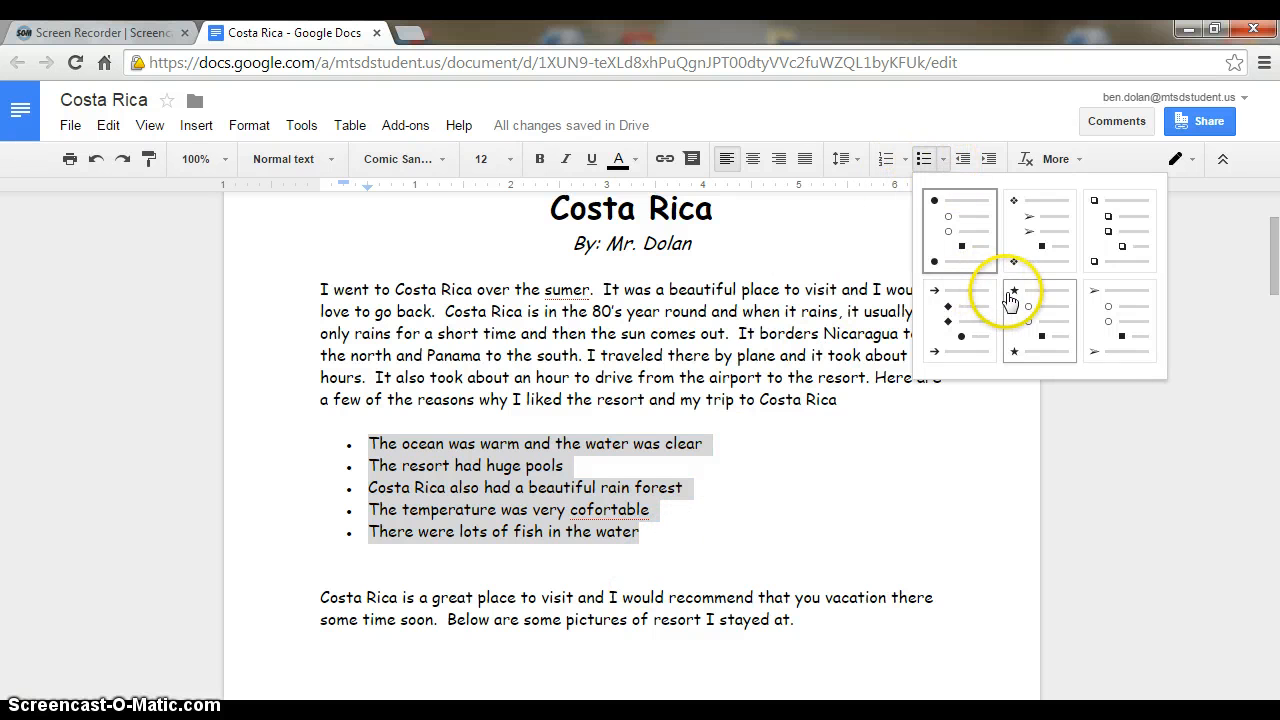
{"action": "left_click", "coordinate": [1041, 235]}
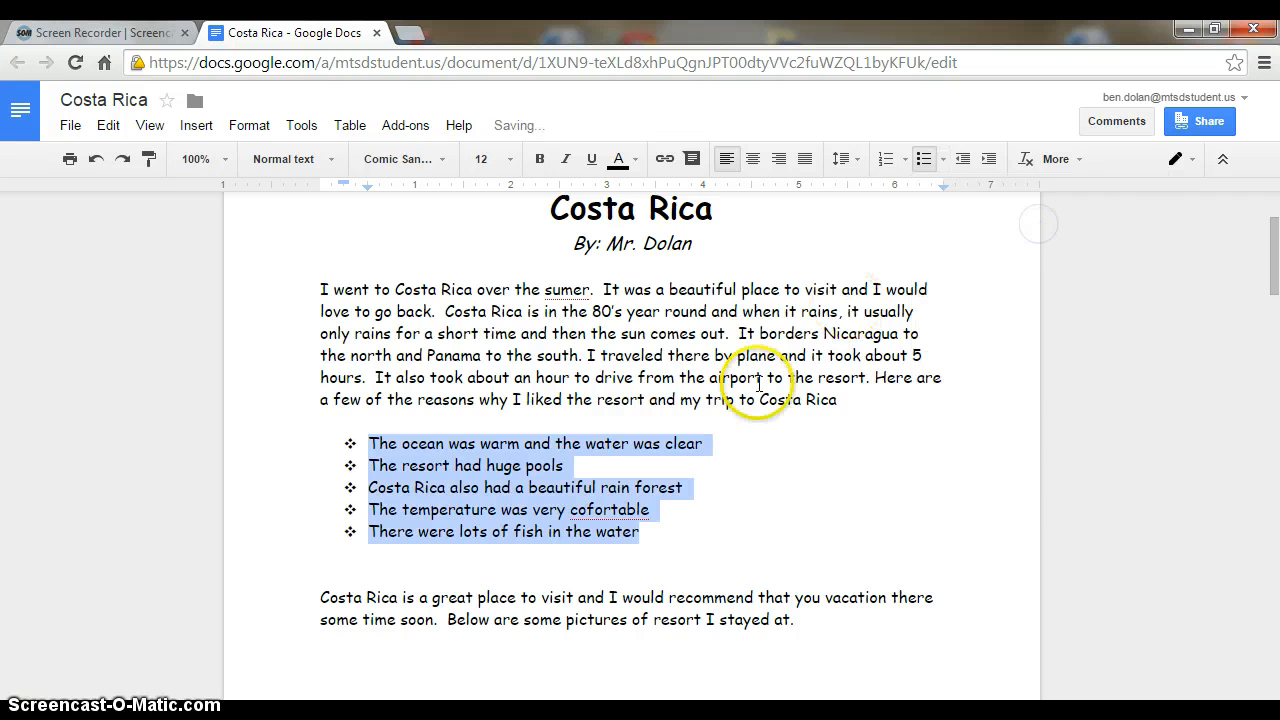
{"action": "left_click", "coordinate": [736, 517]}
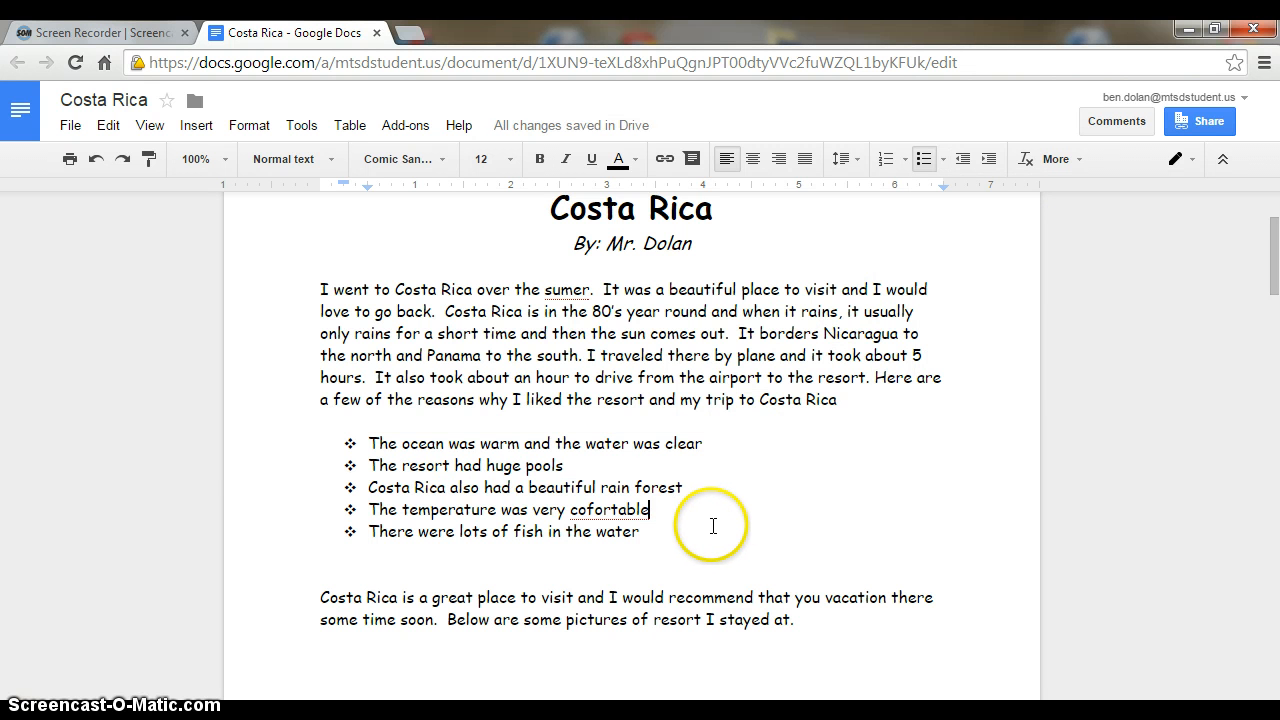
Step: Change the text color of the title line "My Favorite Destination" to dark yellow-brown
{"action": "scroll", "coordinate": [674, 434], "scroll_direction": "up", "scroll_amount": 3}
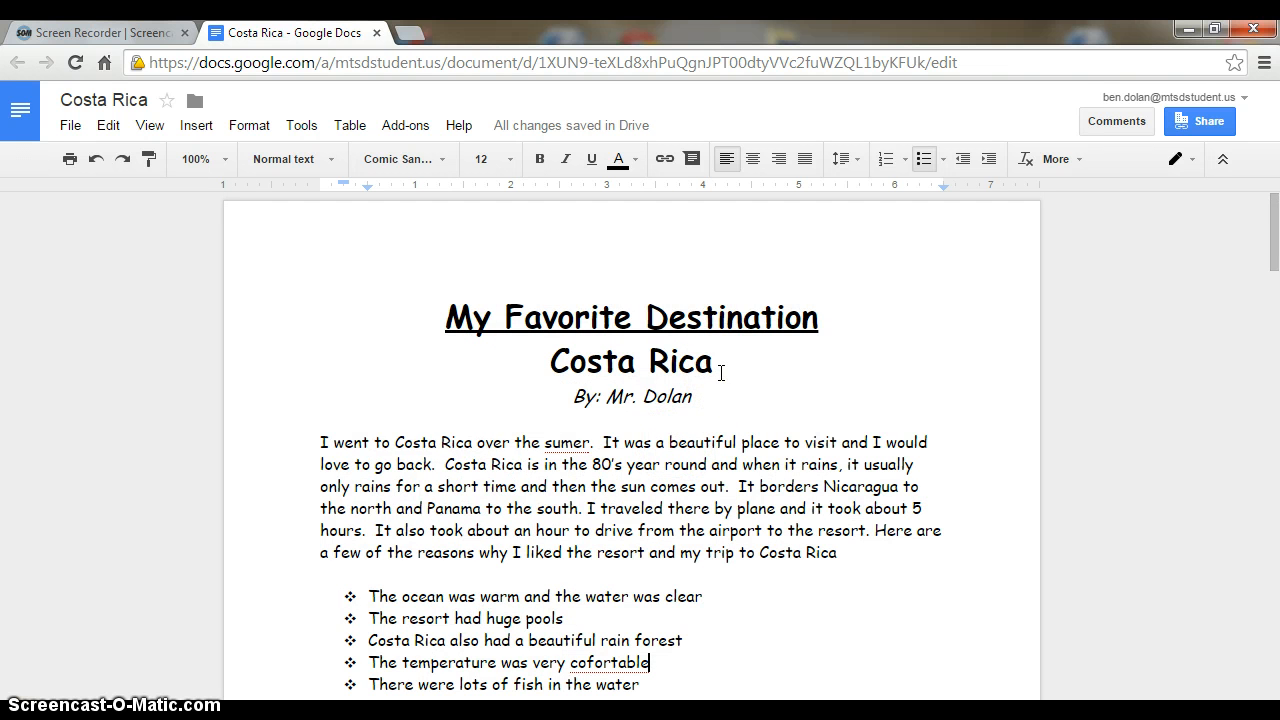
{"action": "left_click_drag", "start_coordinate": [822, 317], "coordinate": [445, 313]}
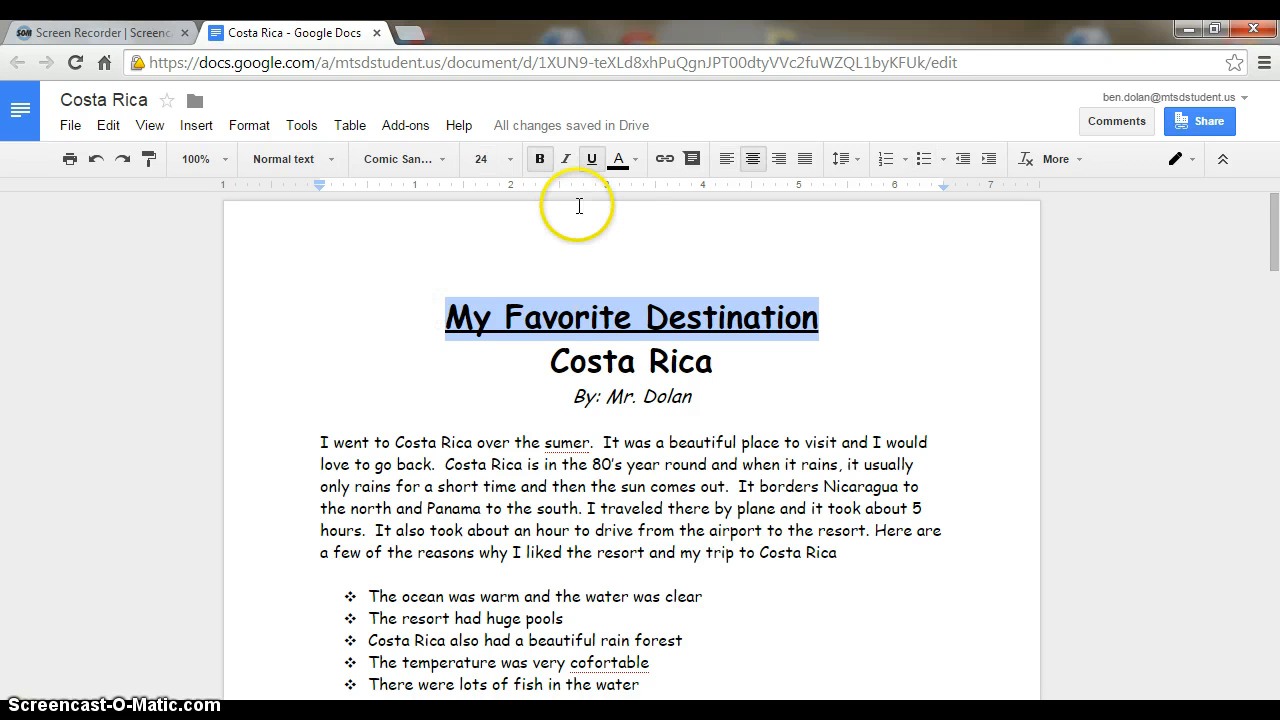
{"action": "left_click", "coordinate": [636, 166]}
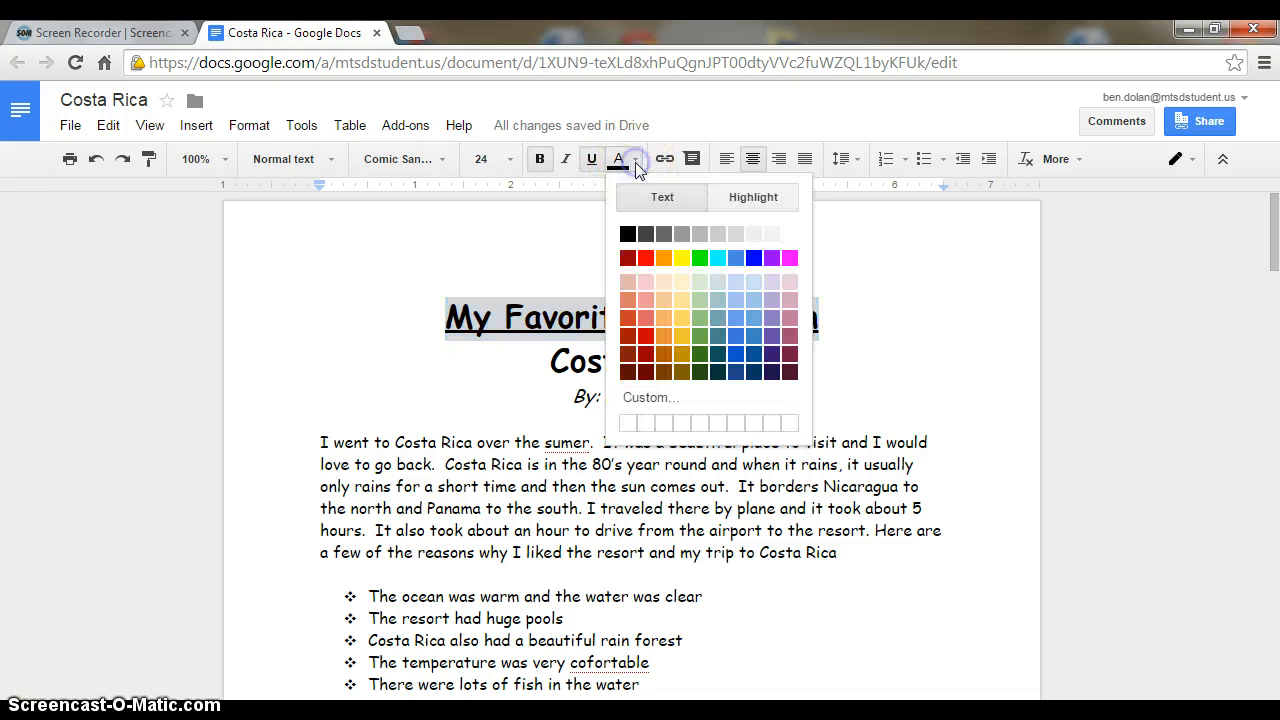
{"action": "left_click", "coordinate": [682, 372]}
{"action": "left_click", "coordinate": [714, 363]}
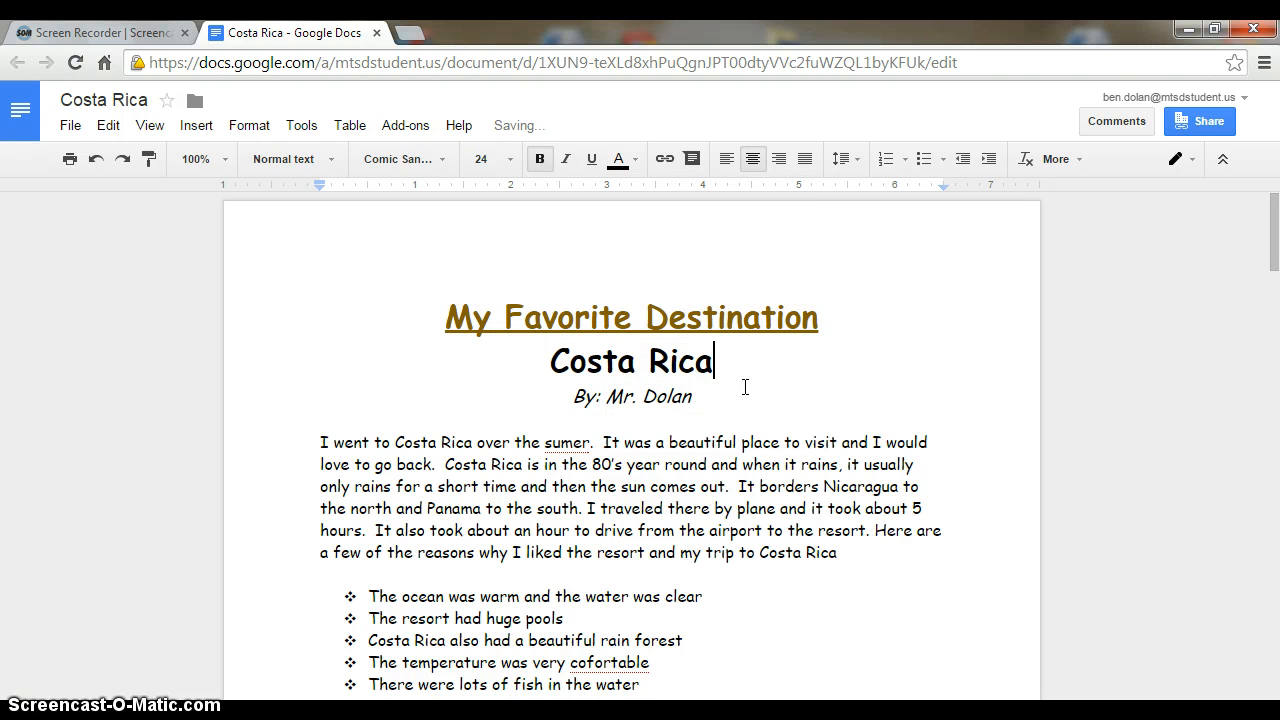
Step: Try the palest yellow as the text color of the title line "My Favorite Destination"
{"action": "left_click_drag", "start_coordinate": [816, 318], "coordinate": [400, 320]}
{"action": "left_click", "coordinate": [633, 159]}
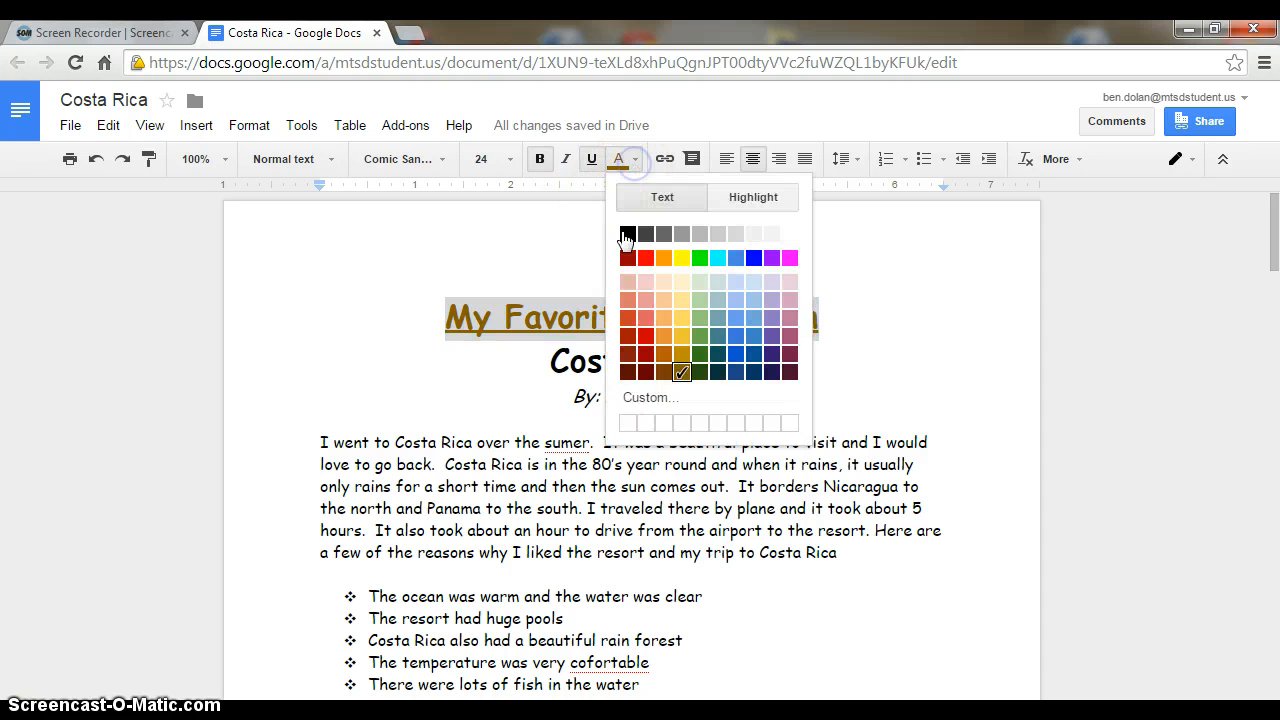
{"action": "left_click", "coordinate": [681, 280]}
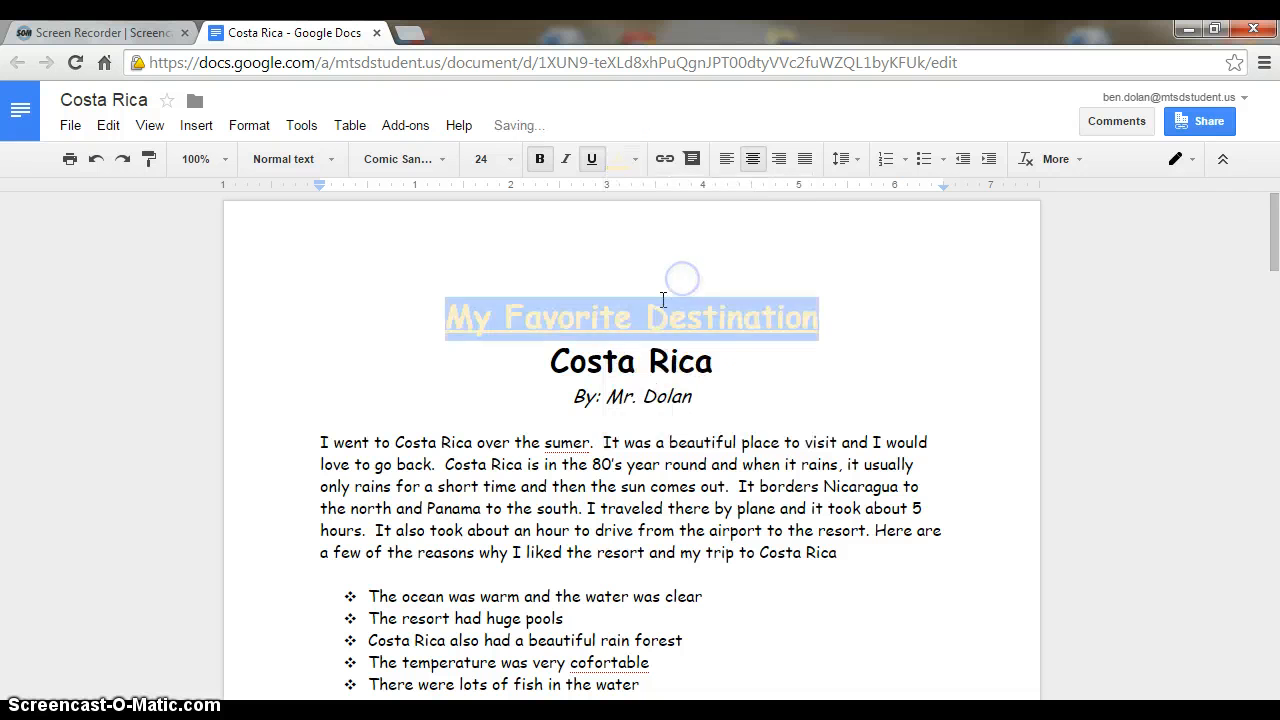
{"action": "left_click", "coordinate": [701, 332]}
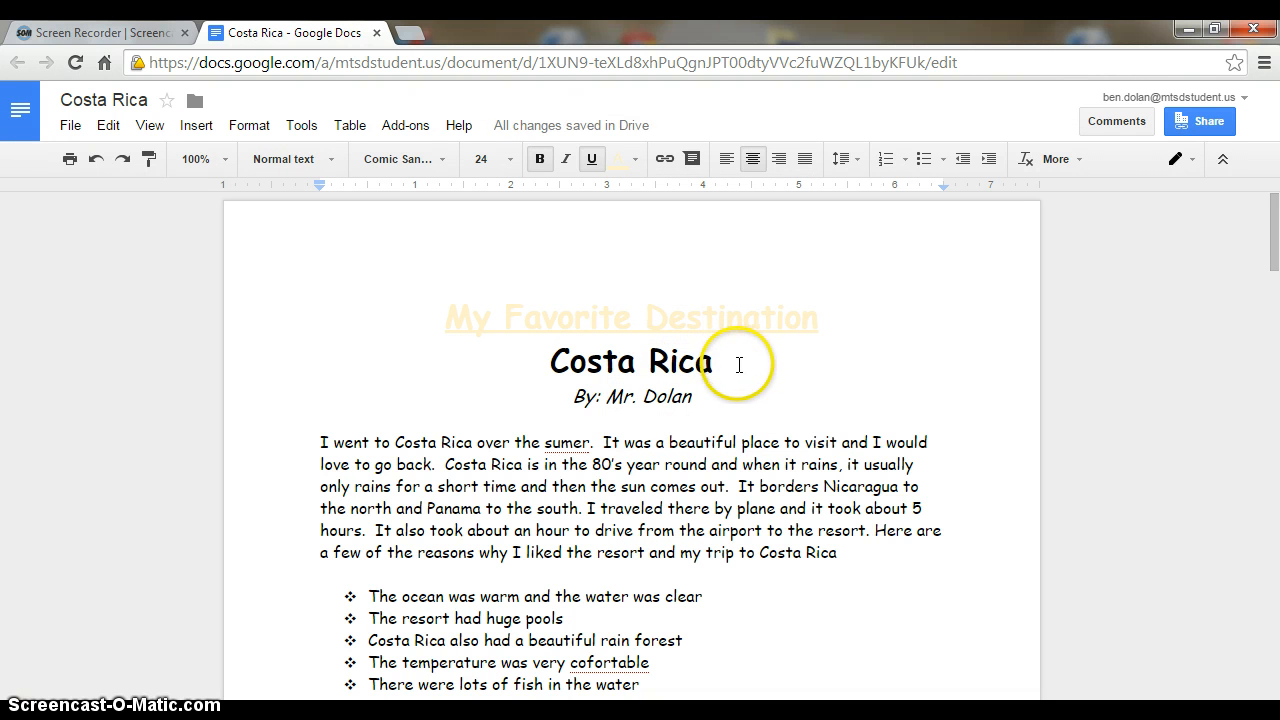
Step: Set the text color of the title line "My Favorite Destination" to bright blue
{"action": "left_click_drag", "start_coordinate": [820, 316], "coordinate": [325, 309]}
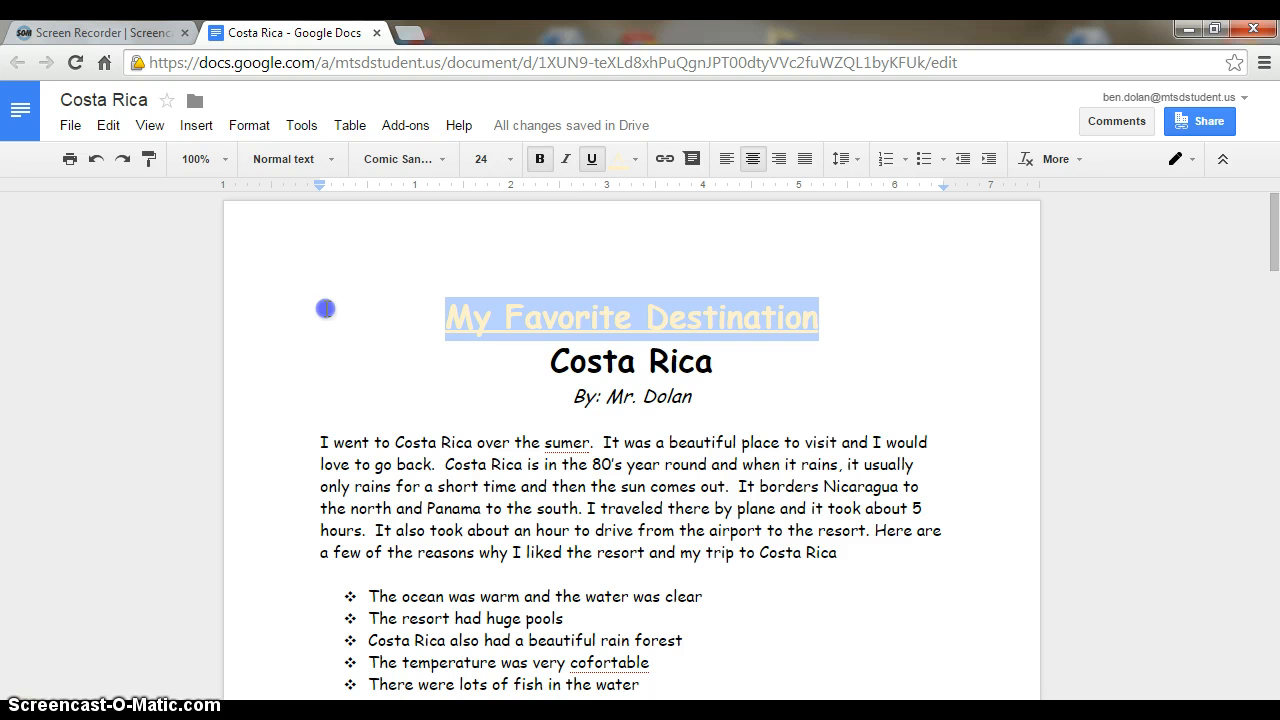
{"action": "left_click", "coordinate": [636, 164]}
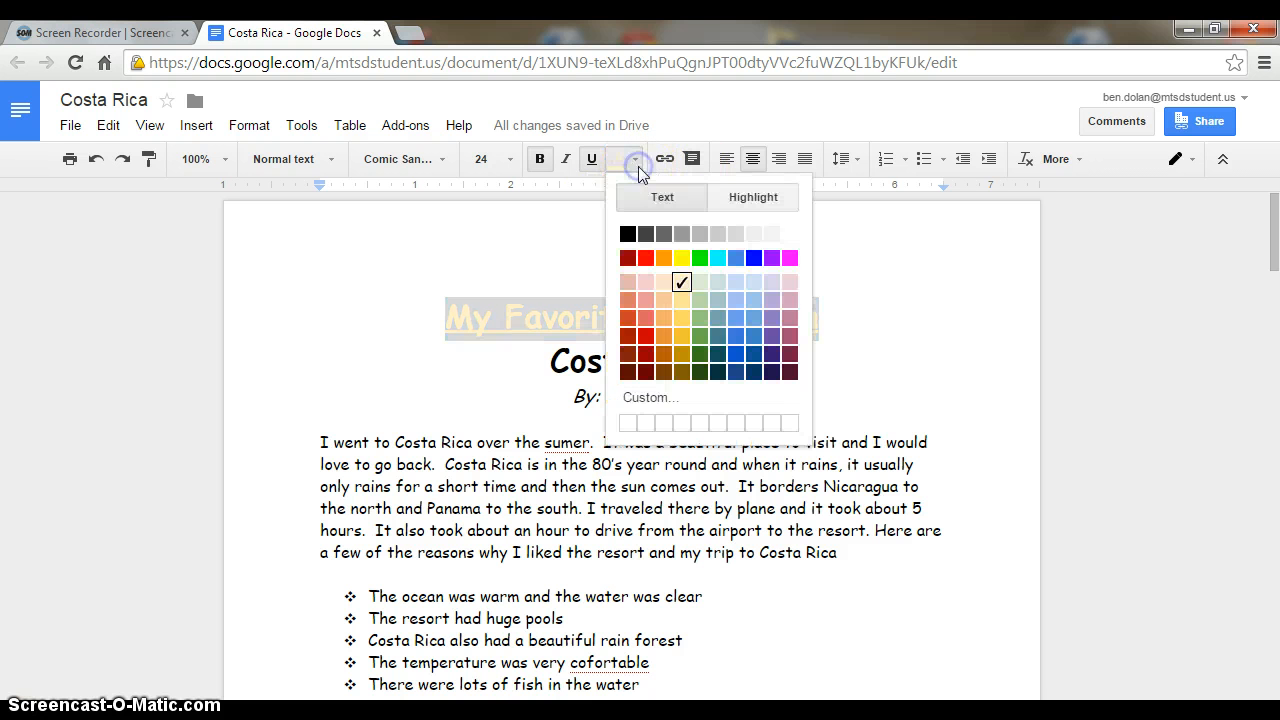
{"action": "left_click", "coordinate": [754, 262]}
{"action": "left_click", "coordinate": [854, 381]}
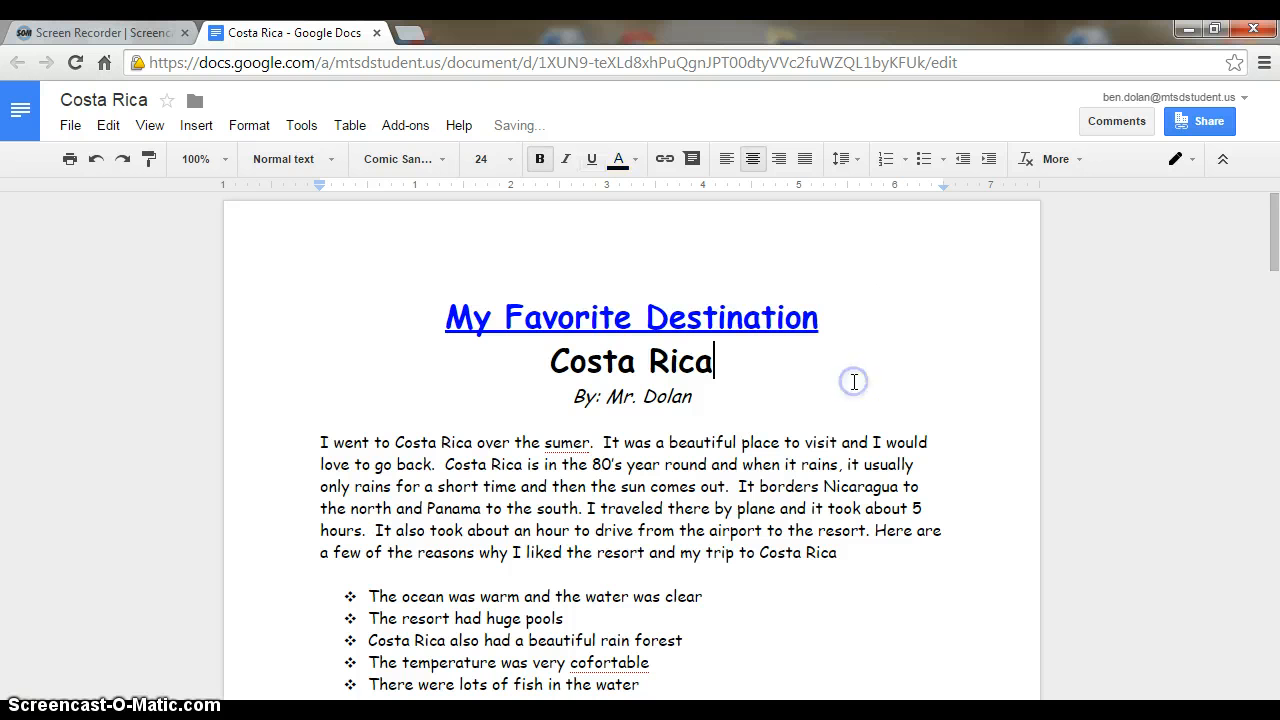
Step: Correct "sumer" to "summer" in the first paragraph and "cofortable" to "comfortable" in the bulleted list using the spelling suggestions
{"action": "scroll", "coordinate": [854, 381], "scroll_direction": "down", "scroll_amount": 4}
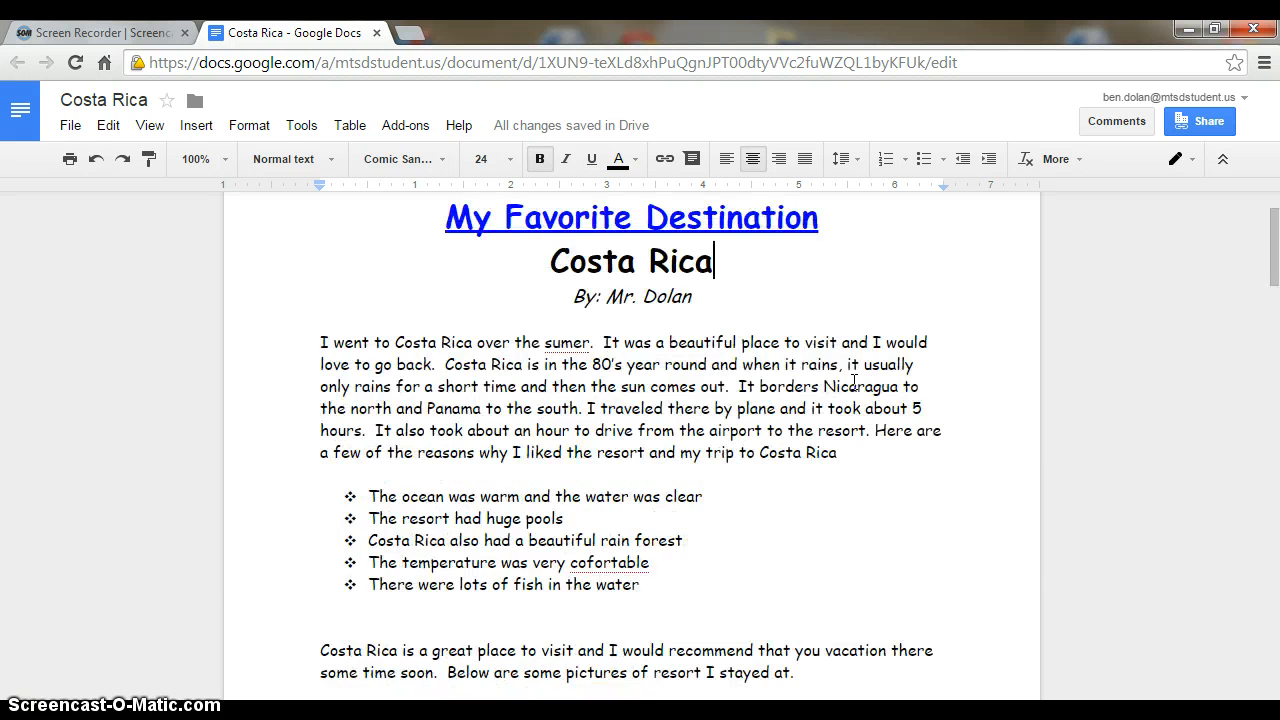
{"action": "scroll", "coordinate": [854, 381], "scroll_direction": "up", "scroll_amount": 3}
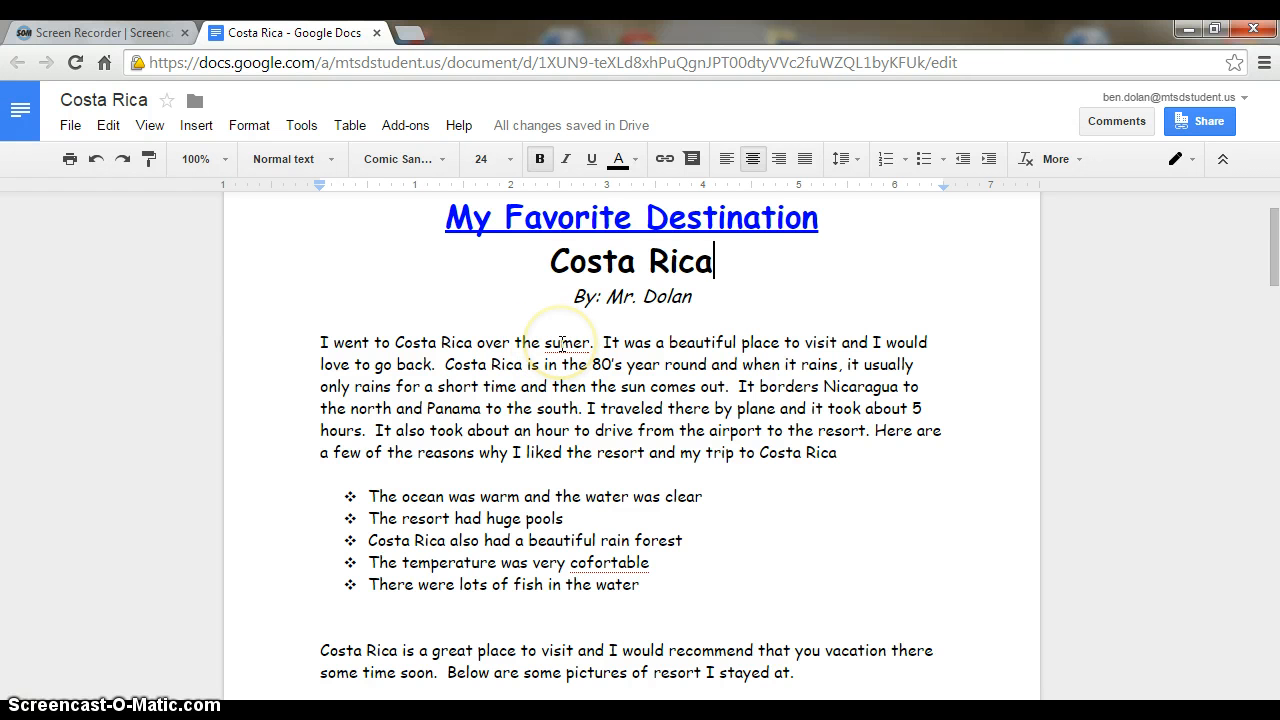
{"action": "right_click", "coordinate": [562, 344]}
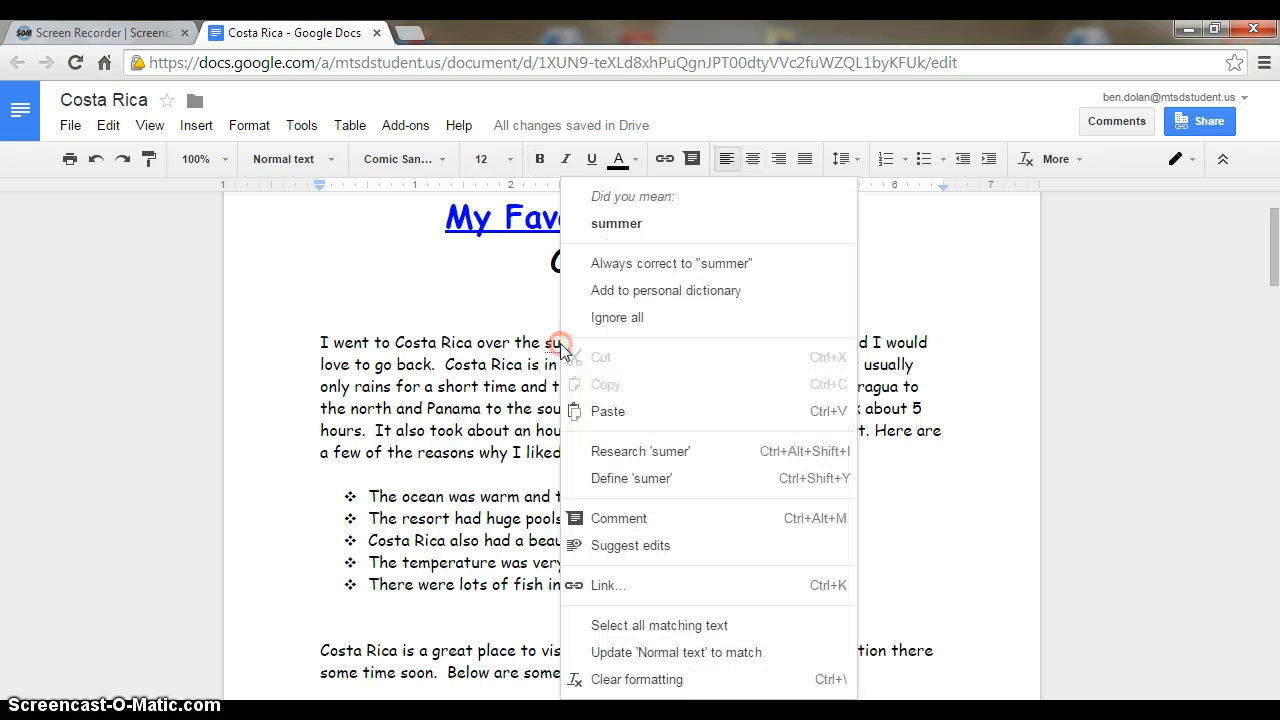
{"action": "left_click", "coordinate": [614, 226]}
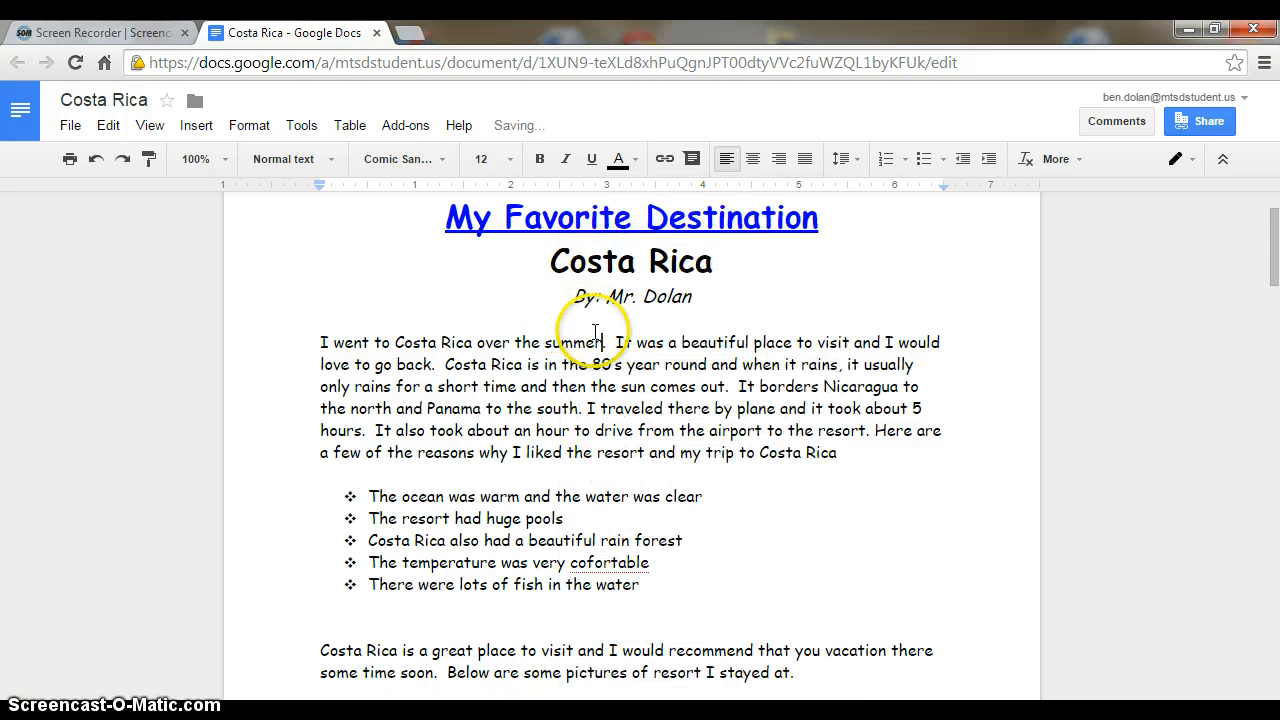
{"action": "scroll", "coordinate": [573, 342], "scroll_direction": "down", "scroll_amount": 2}
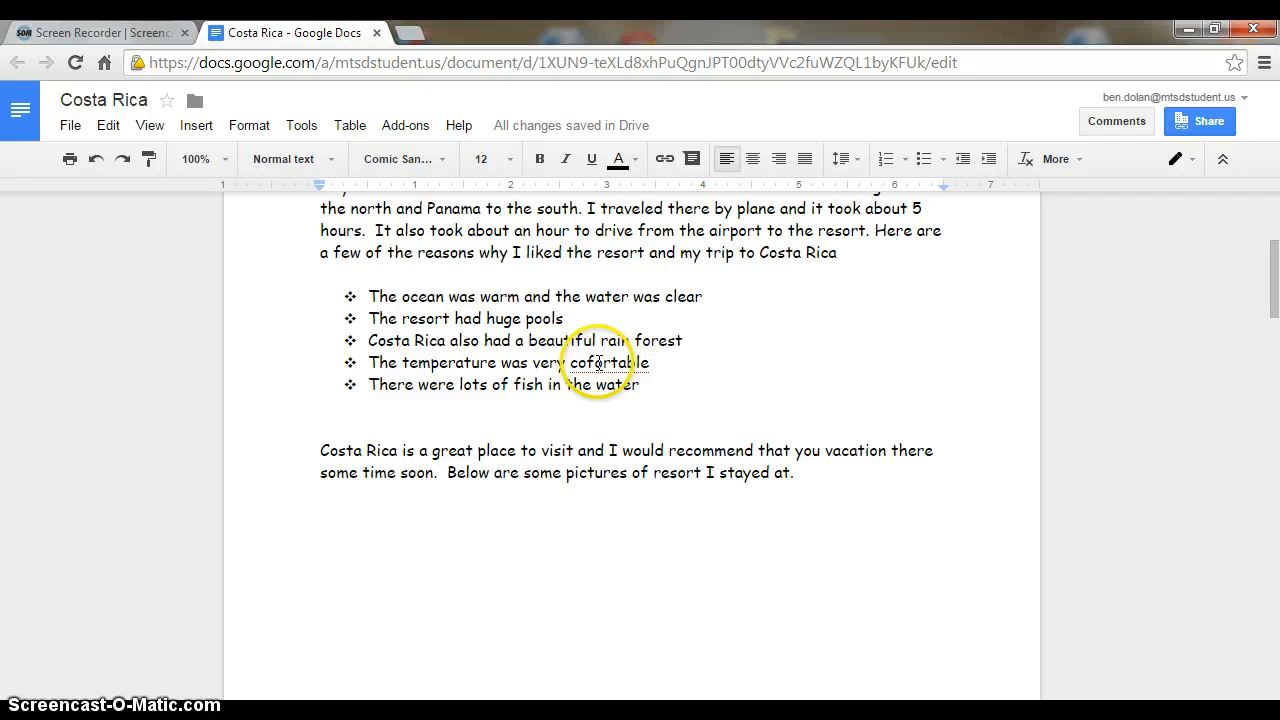
{"action": "right_click", "coordinate": [597, 362]}
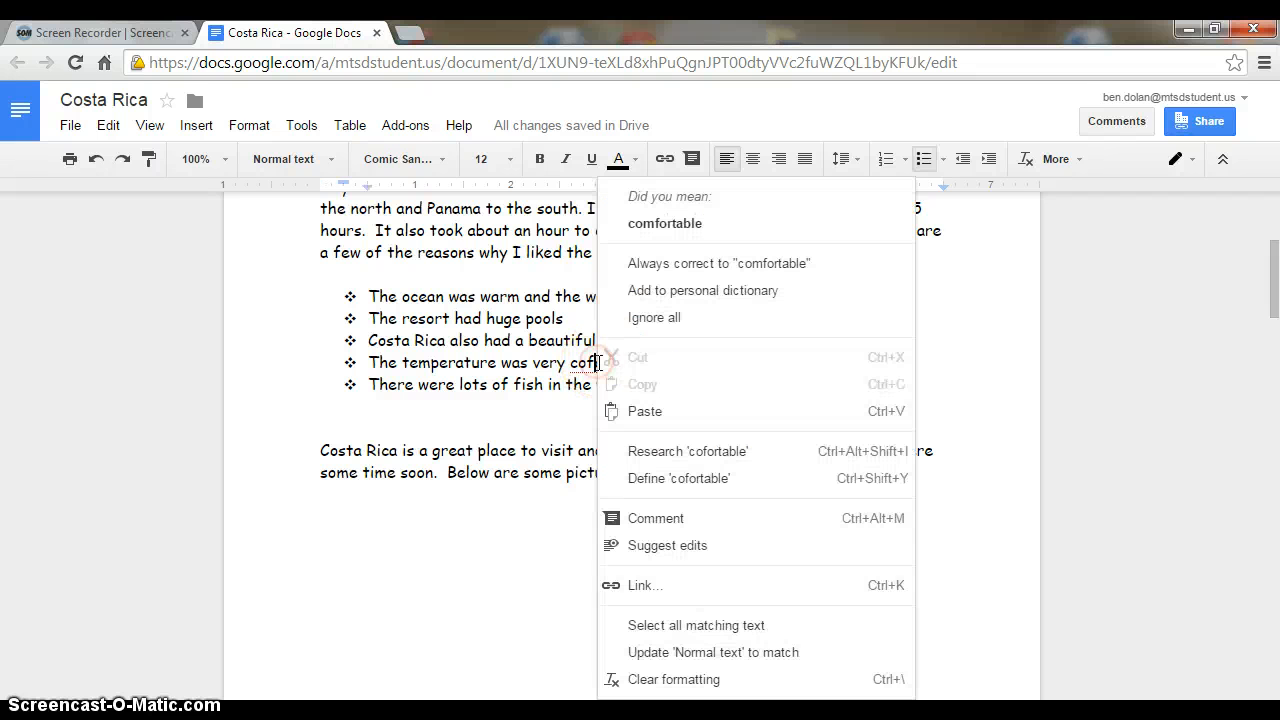
{"action": "left_click", "coordinate": [657, 226]}
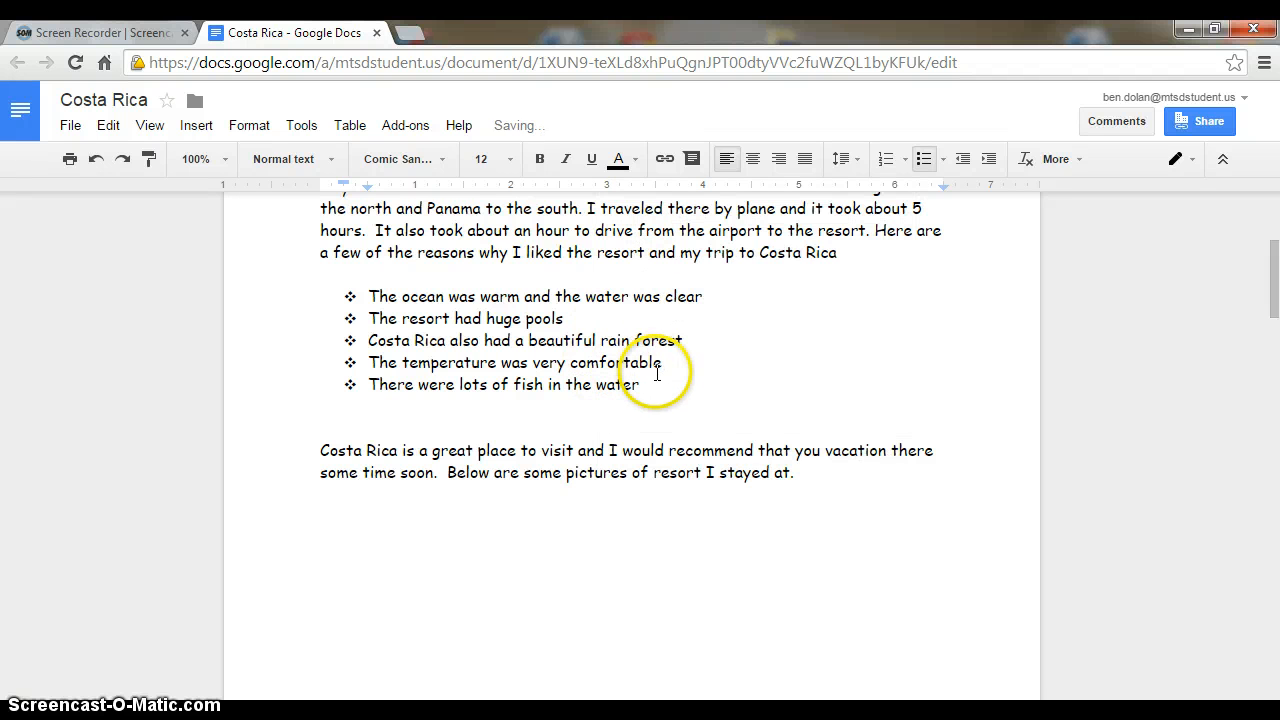
Step: Misspell "Costa" as "Costaa" in the second title line and correct it back to "Costa" with the spelling suggestion
{"action": "scroll", "coordinate": [657, 372], "scroll_direction": "up", "scroll_amount": 1}
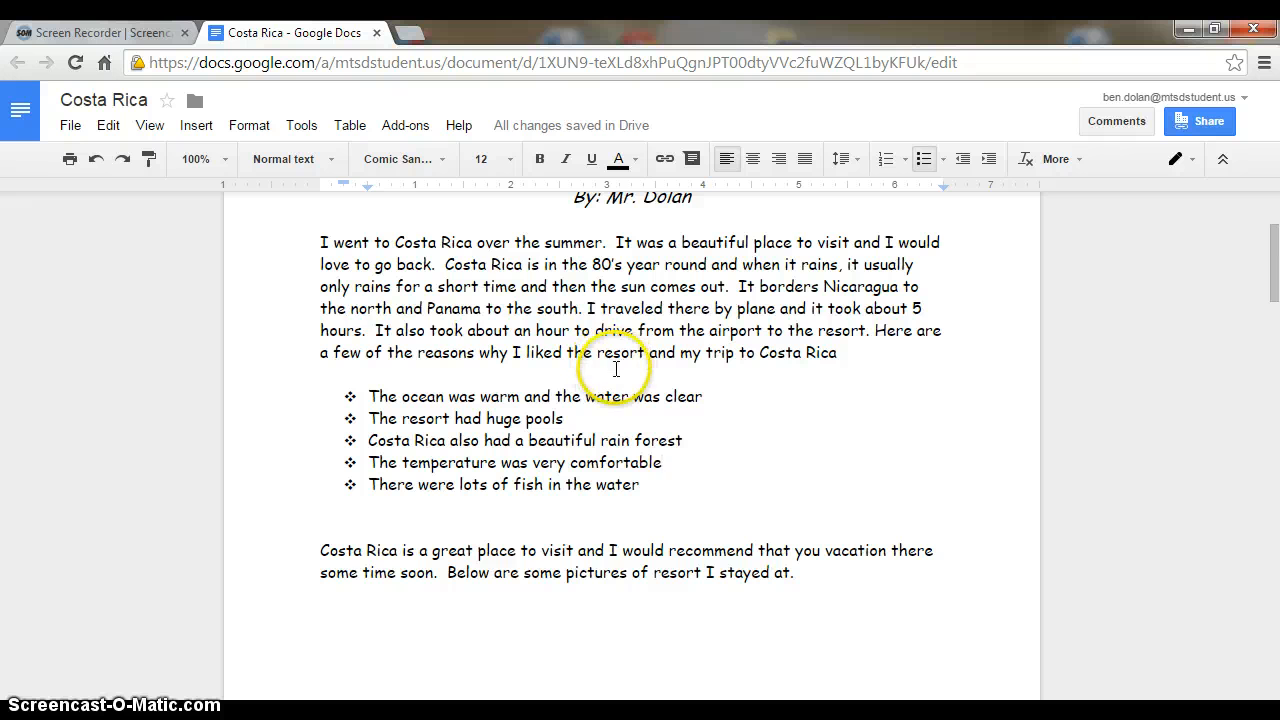
{"action": "scroll", "coordinate": [610, 364], "scroll_direction": "up", "scroll_amount": 2}
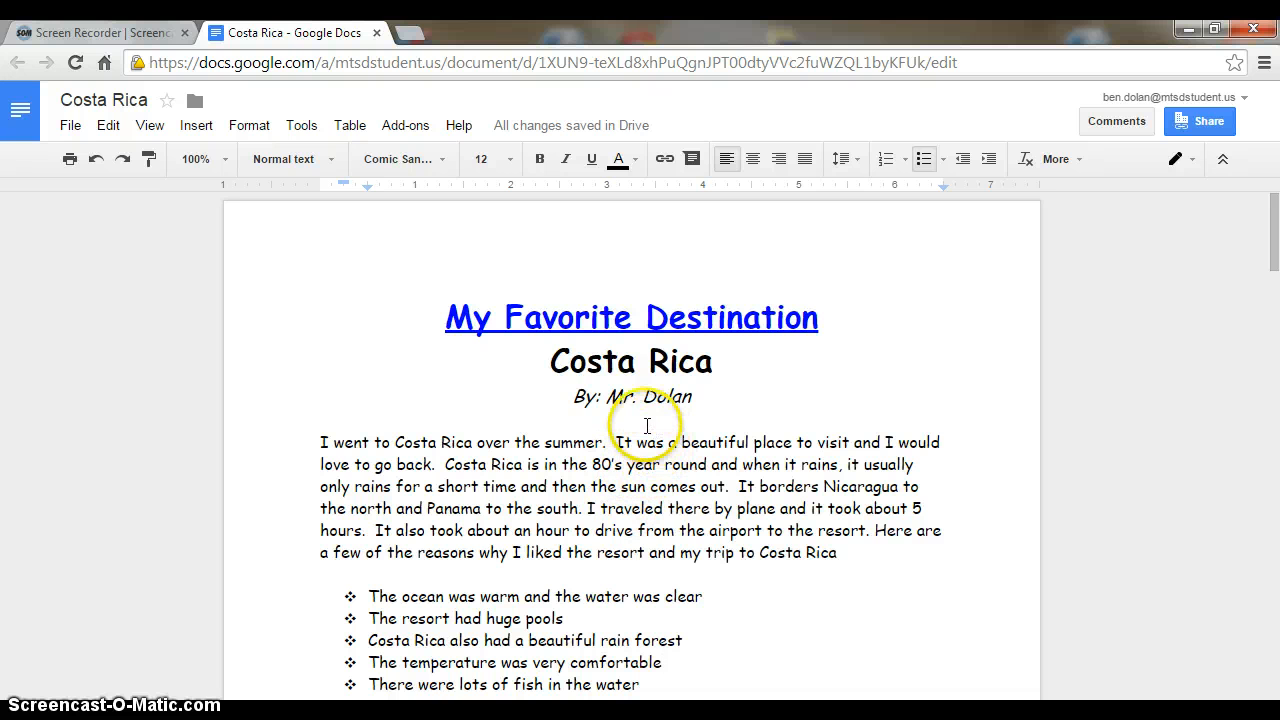
{"action": "left_click", "coordinate": [617, 365]}
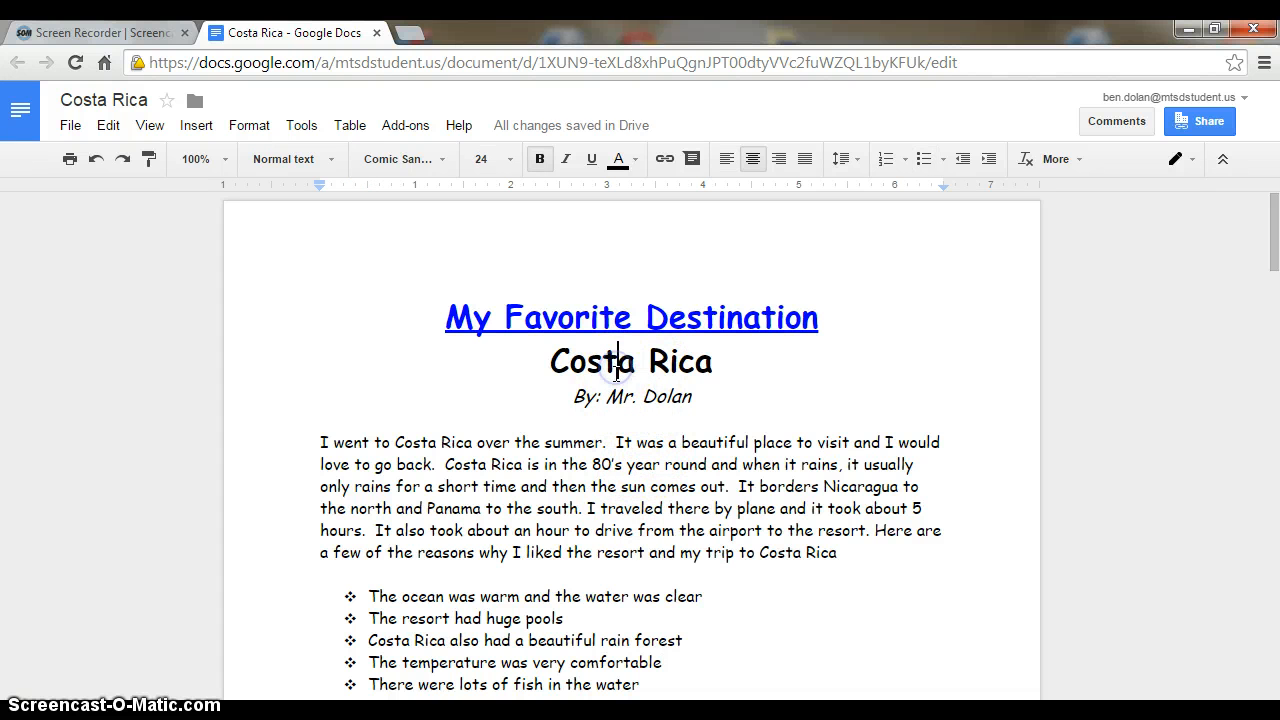
{"action": "type", "text": "a"}
{"action": "right_click", "coordinate": [610, 362]}
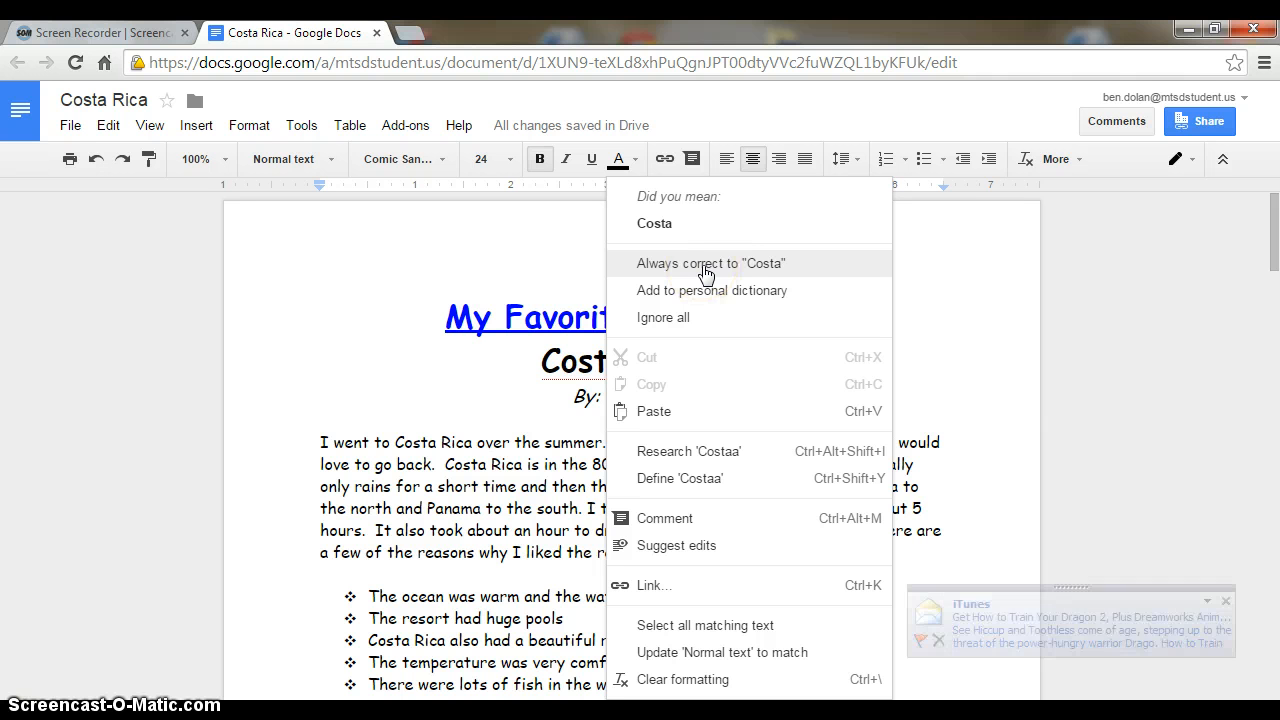
{"action": "left_click", "coordinate": [1225, 601]}
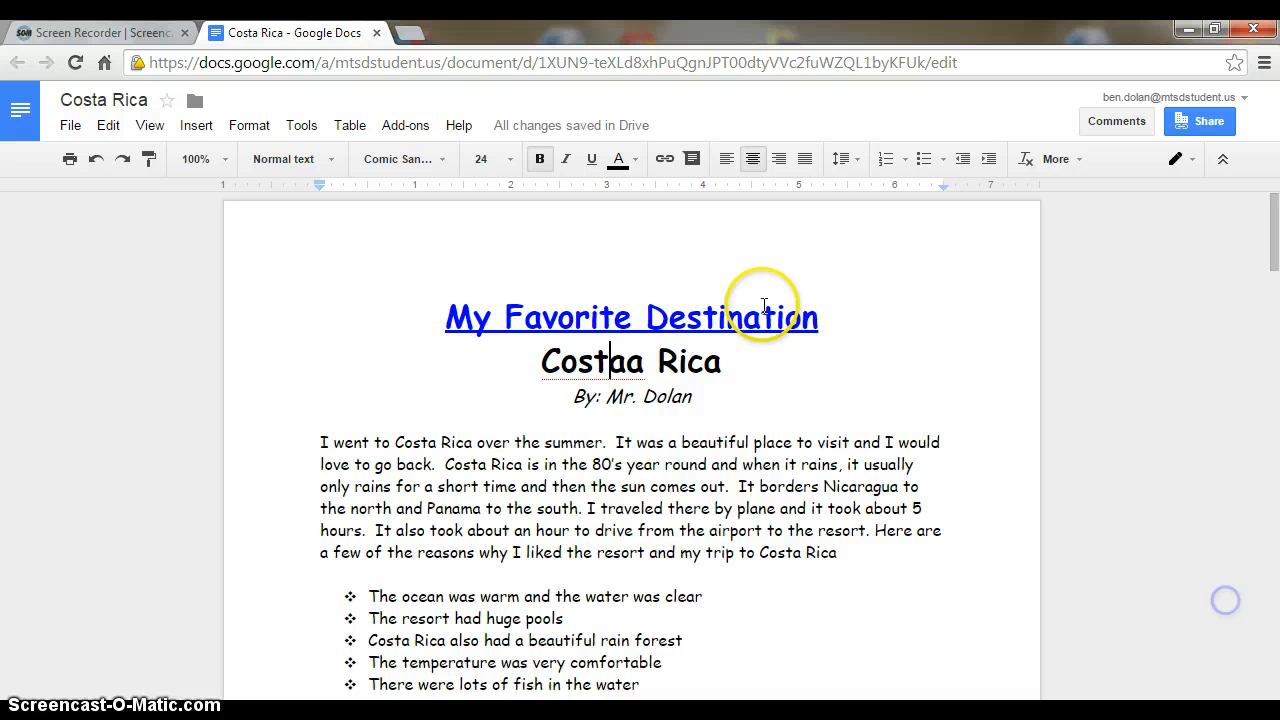
{"action": "right_click", "coordinate": [610, 362]}
{"action": "left_click", "coordinate": [651, 226]}
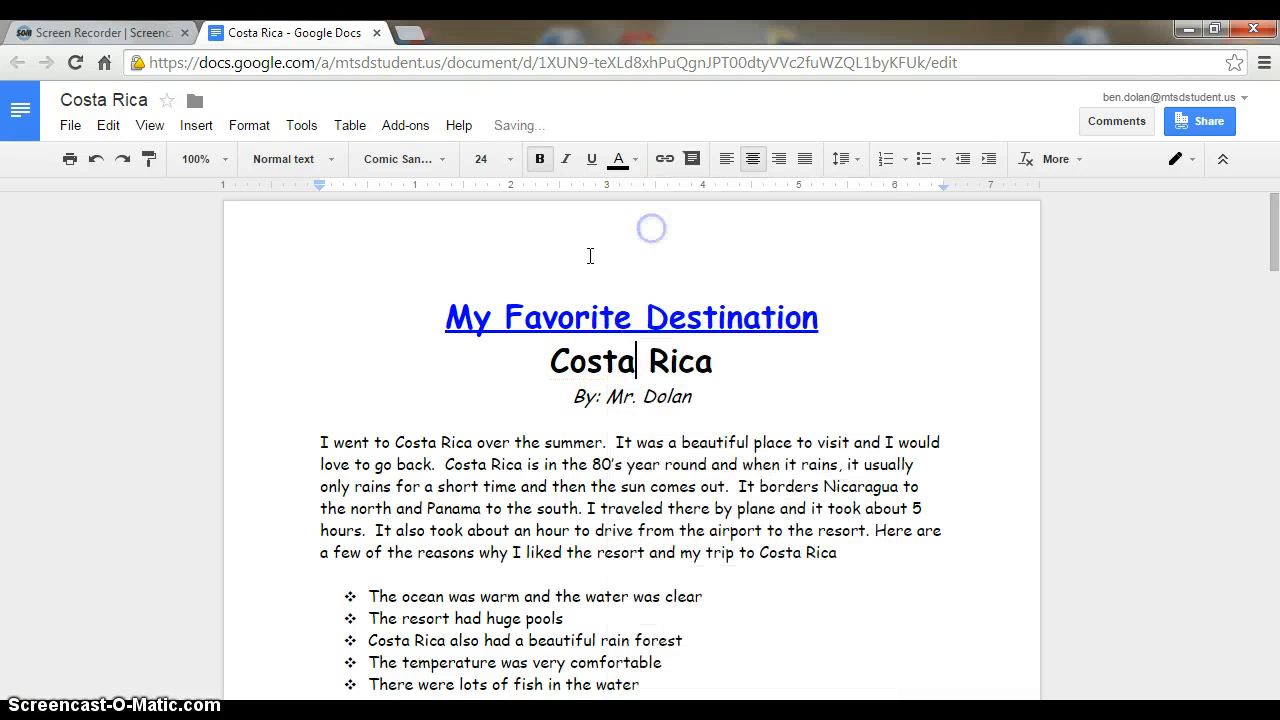
{"action": "left_click", "coordinate": [716, 364]}
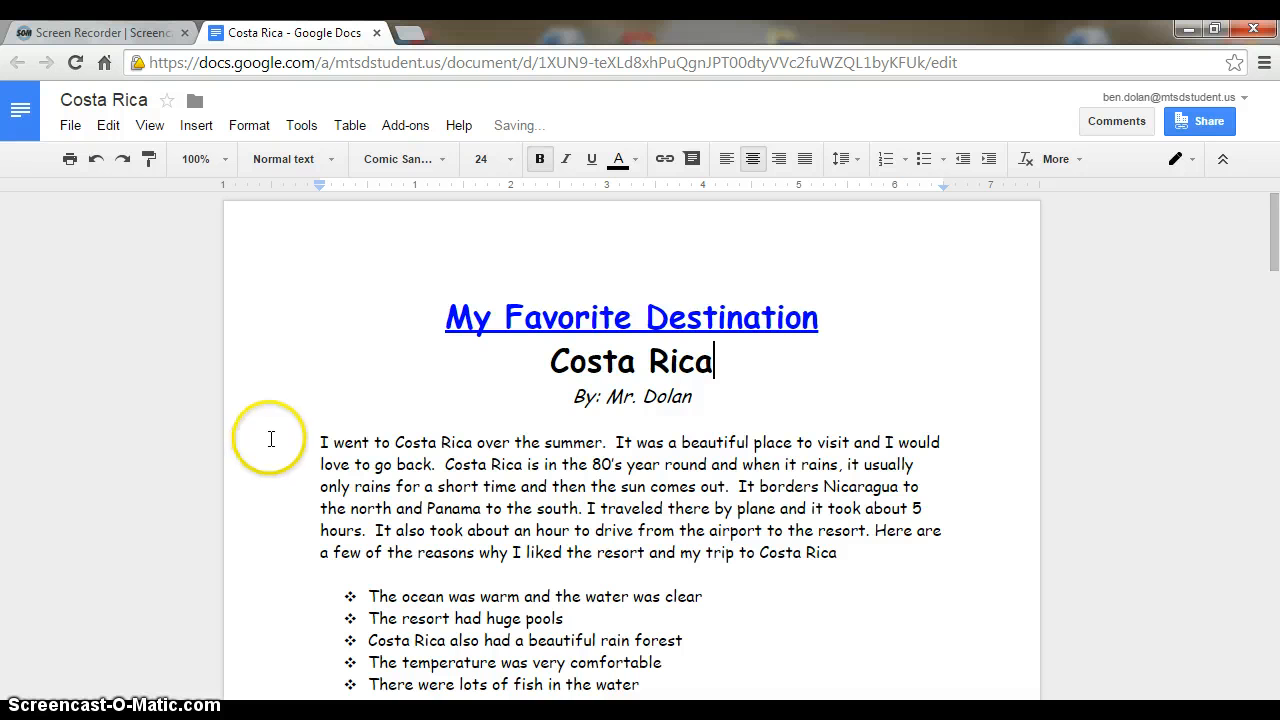
Step: Start inserting an image by search, entering "Costa Rica Map" as the query and keeping Google as the source
{"action": "scroll", "coordinate": [372, 410], "scroll_direction": "down", "scroll_amount": 2}
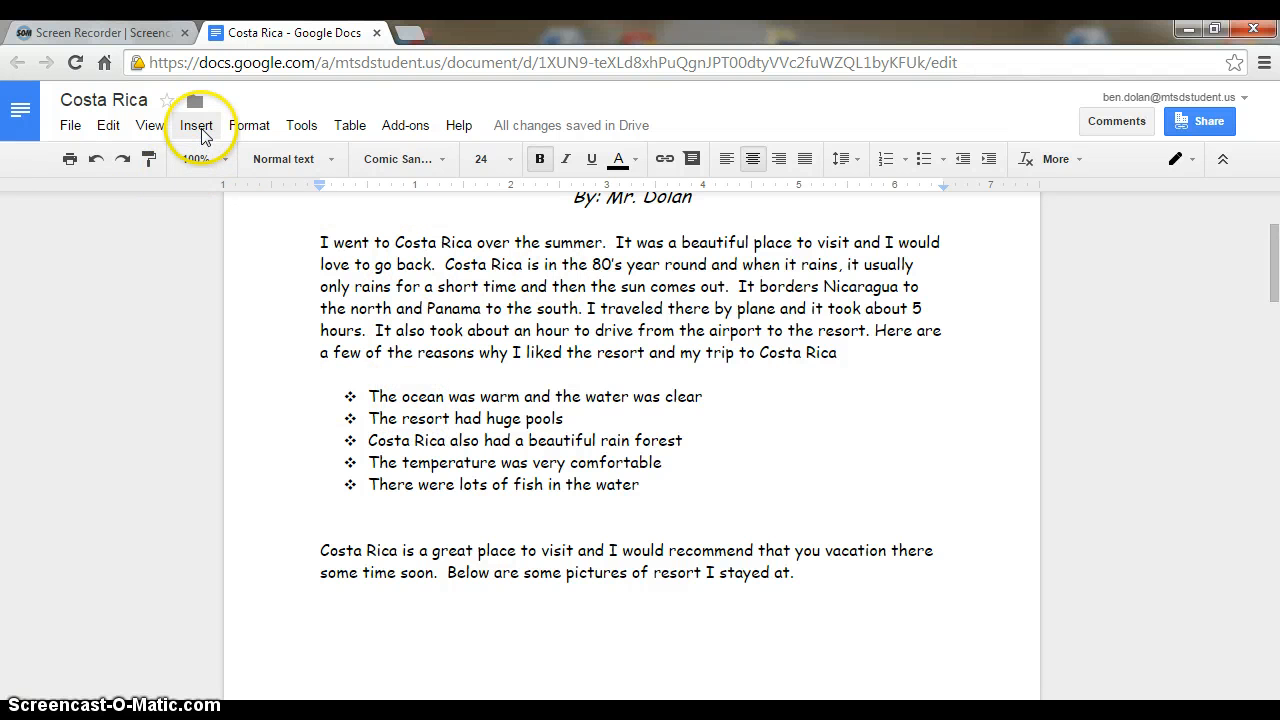
{"action": "left_click", "coordinate": [200, 127]}
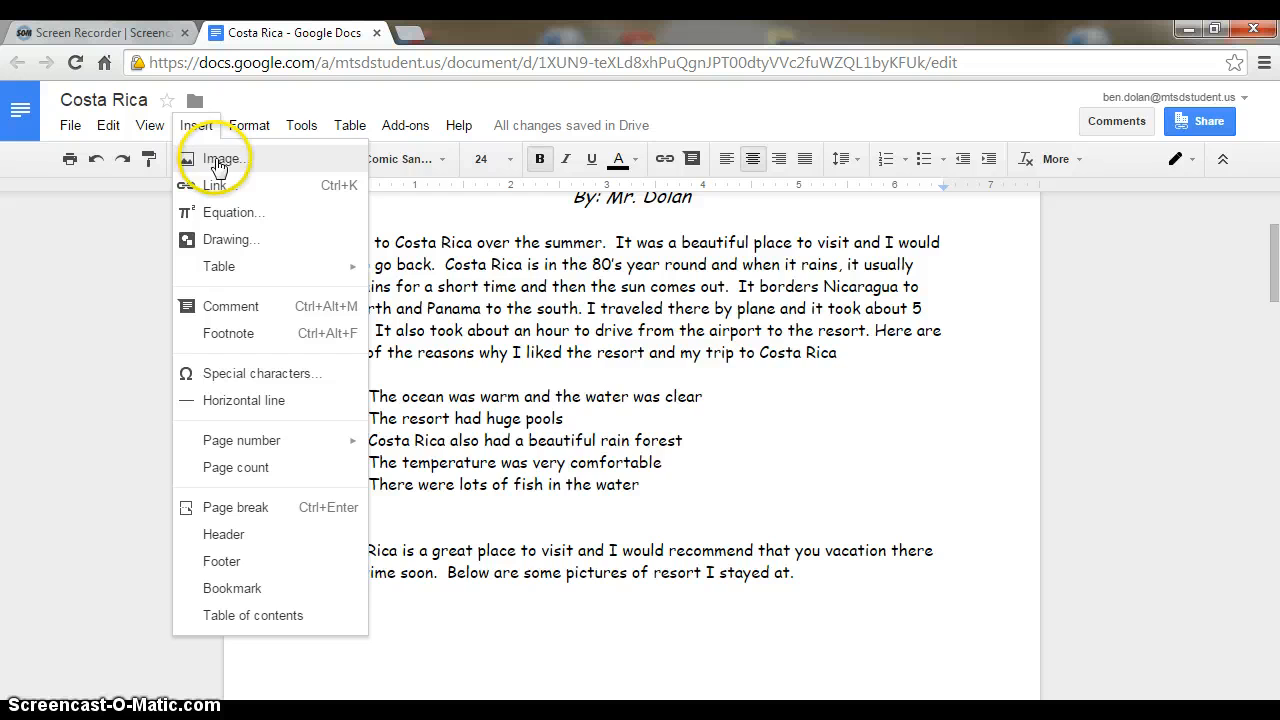
{"action": "left_click", "coordinate": [218, 165]}
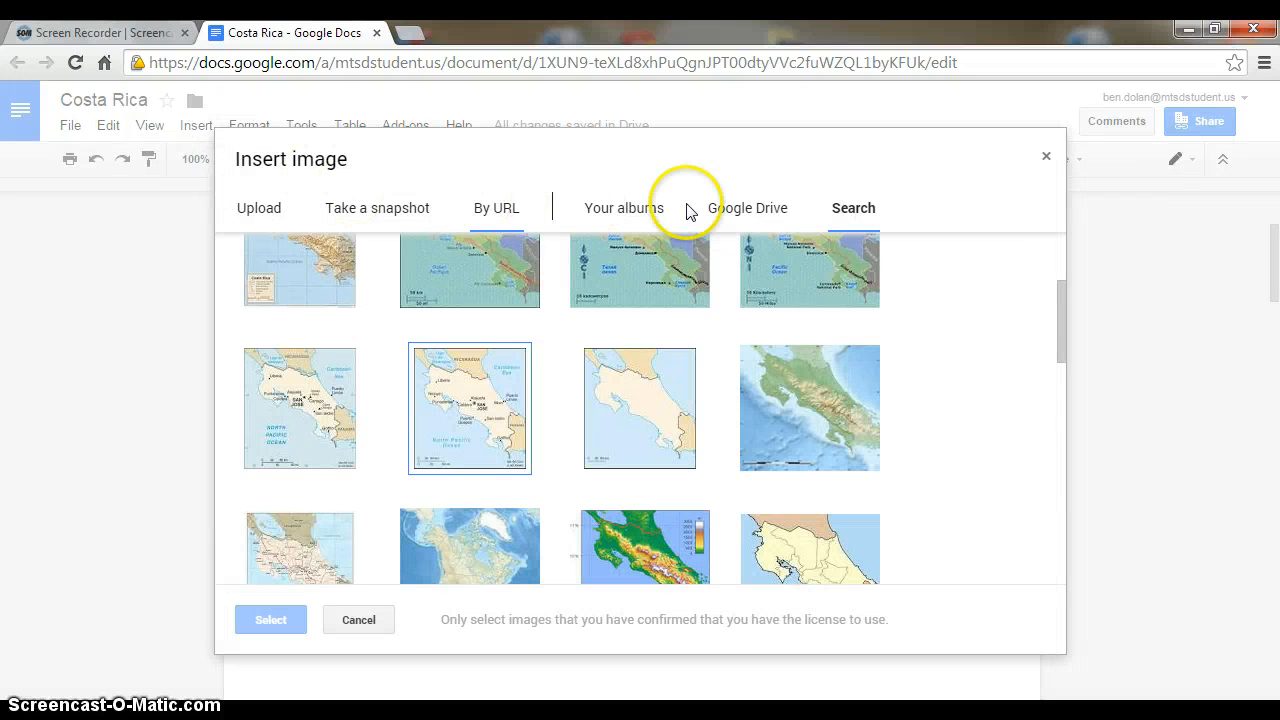
{"action": "left_click", "coordinate": [847, 210]}
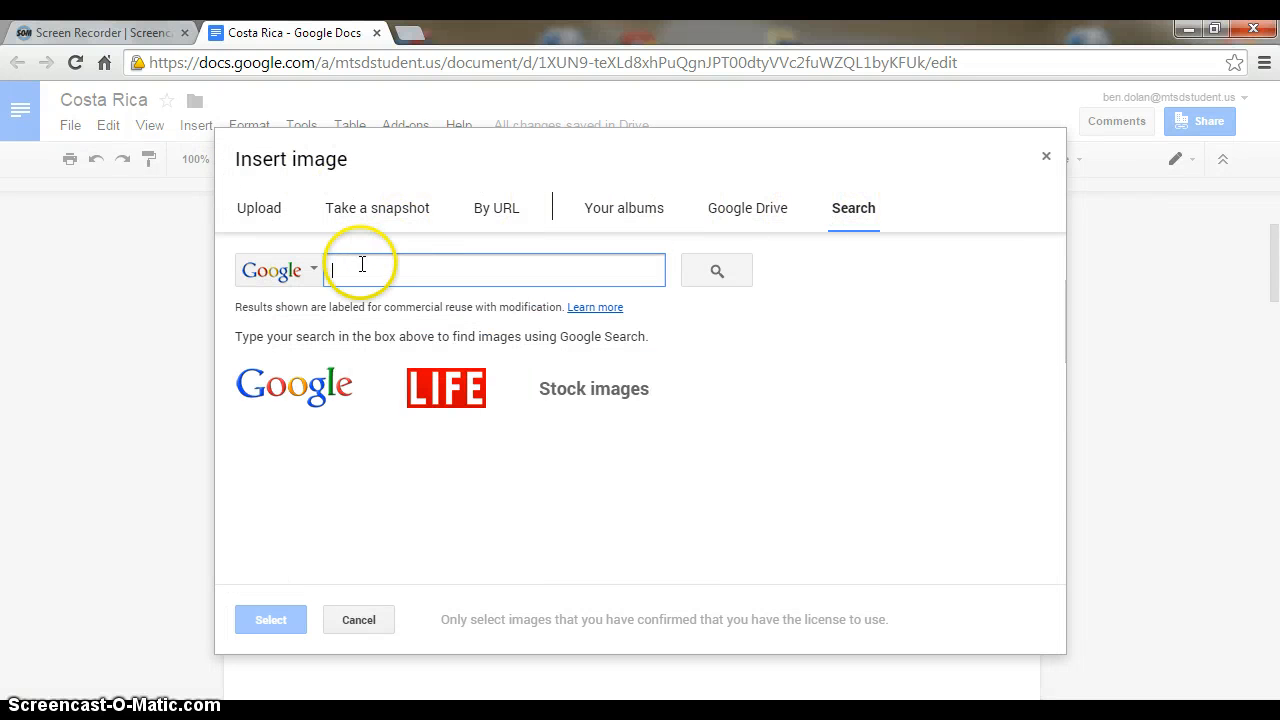
{"action": "left_click", "coordinate": [357, 267]}
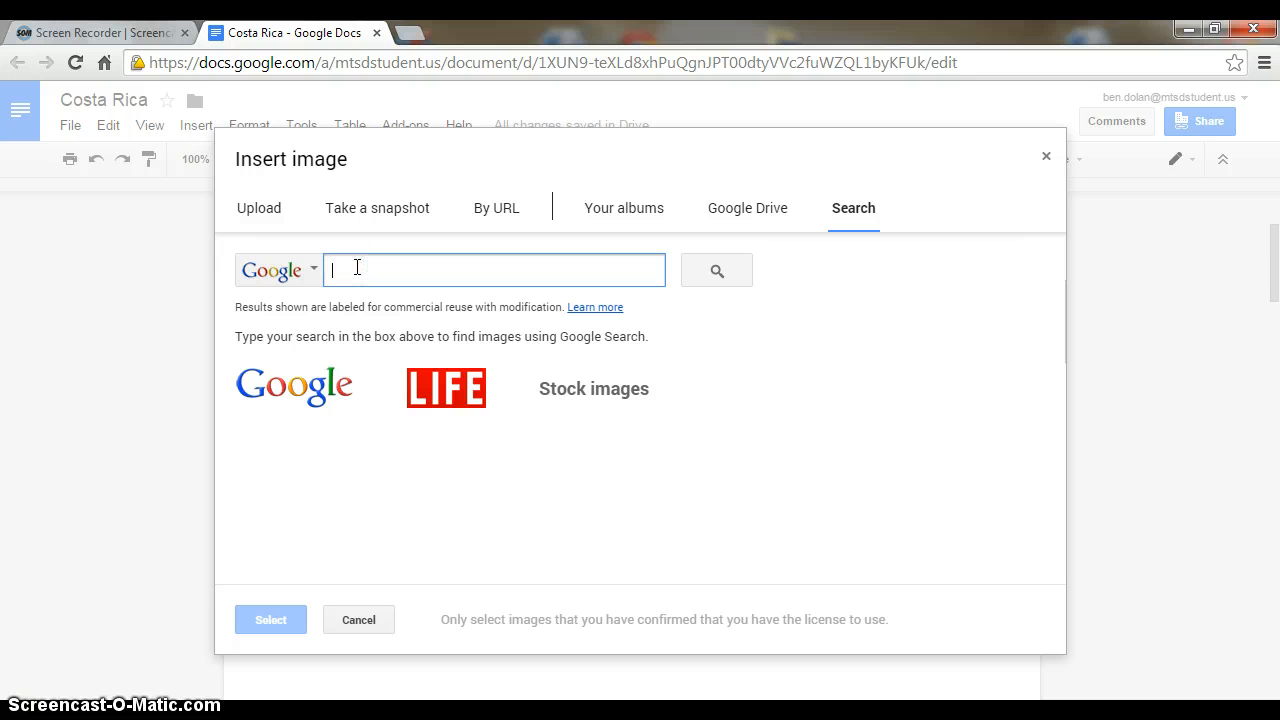
{"action": "type", "text": "Costa Rica Map"}
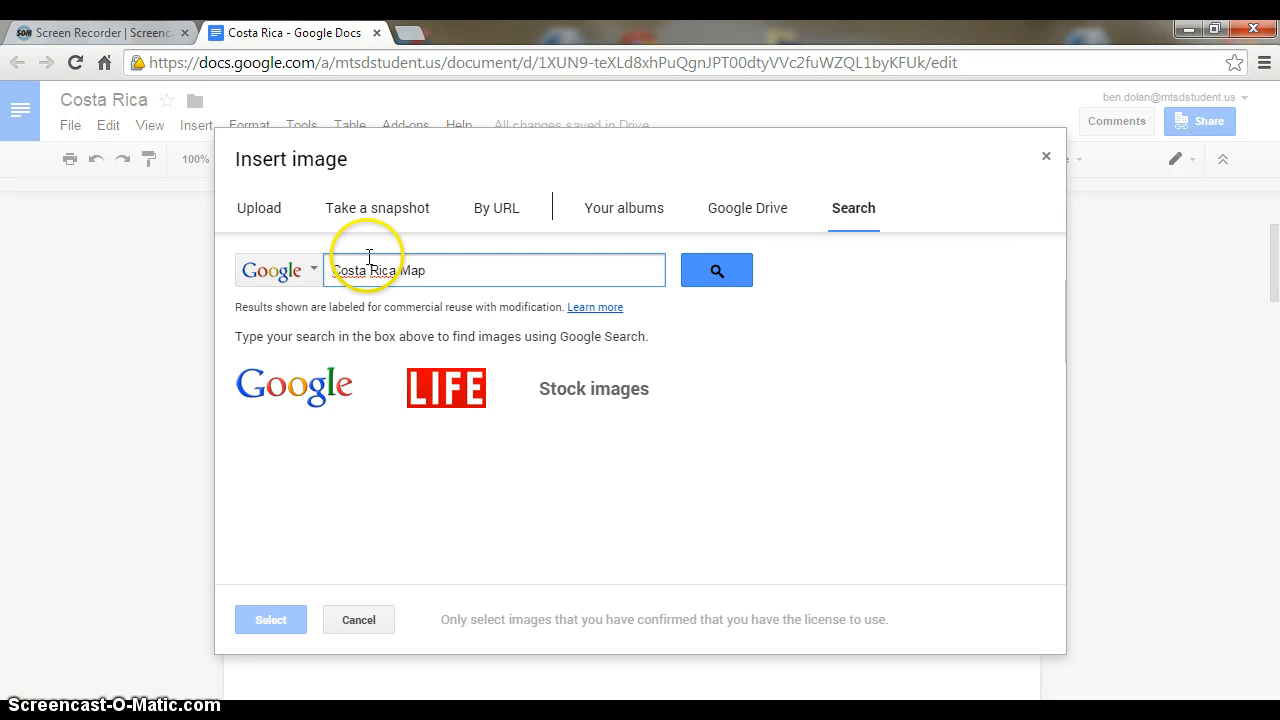
{"action": "left_click", "coordinate": [310, 276]}
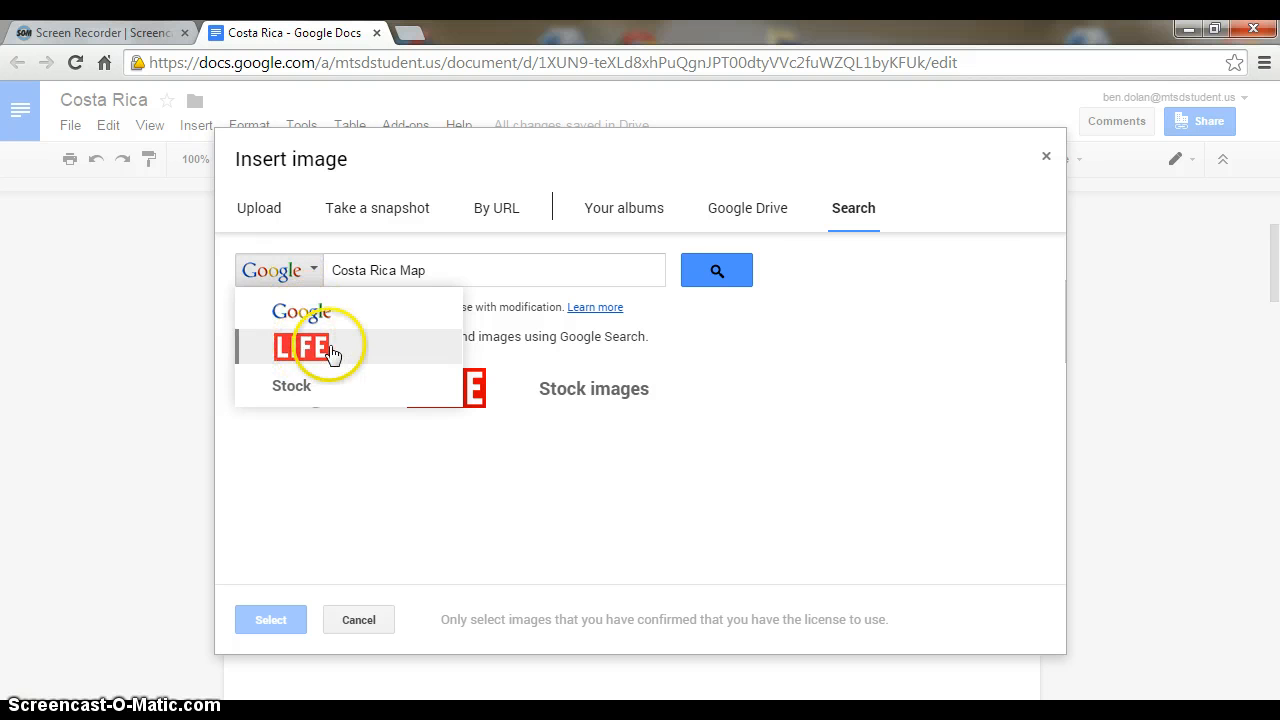
{"action": "left_click", "coordinate": [310, 274]}
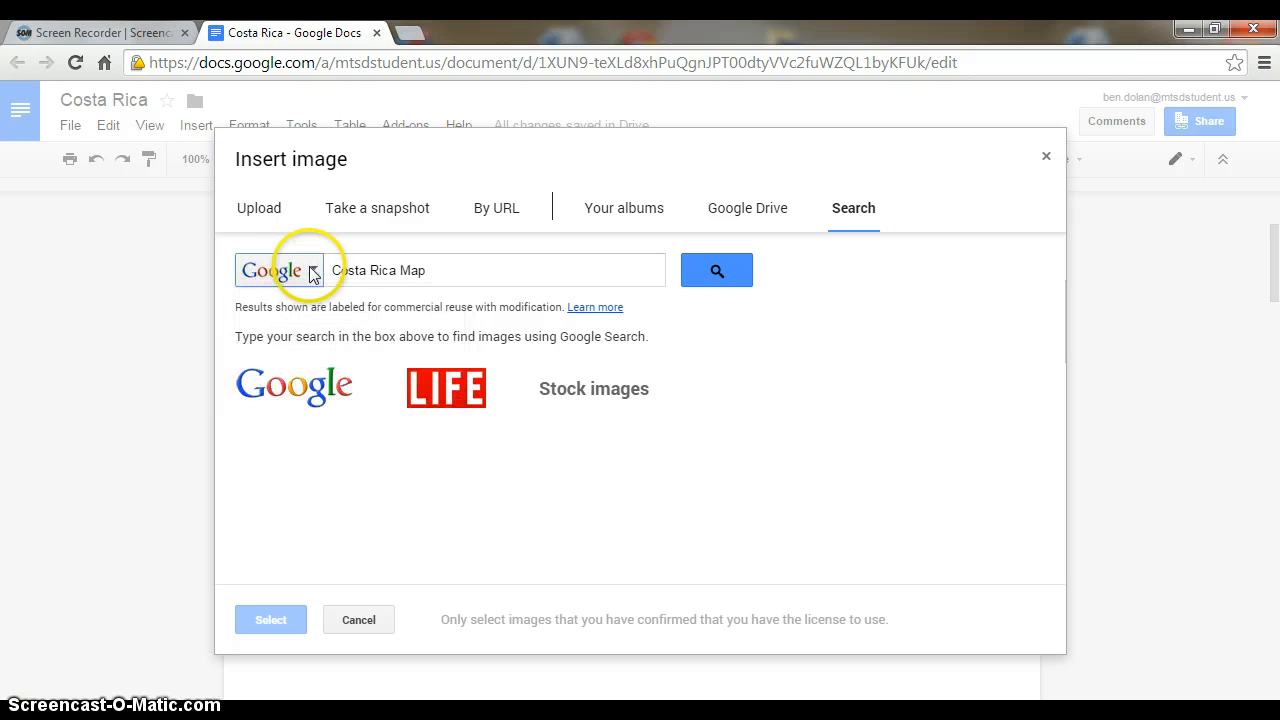
Step: Run the image search and insert the pale Costa Rica map from Wikipedia's Geography of Costa Rica page
{"action": "left_click", "coordinate": [716, 274]}
{"action": "scroll", "coordinate": [728, 355], "scroll_direction": "down", "scroll_amount": 2}
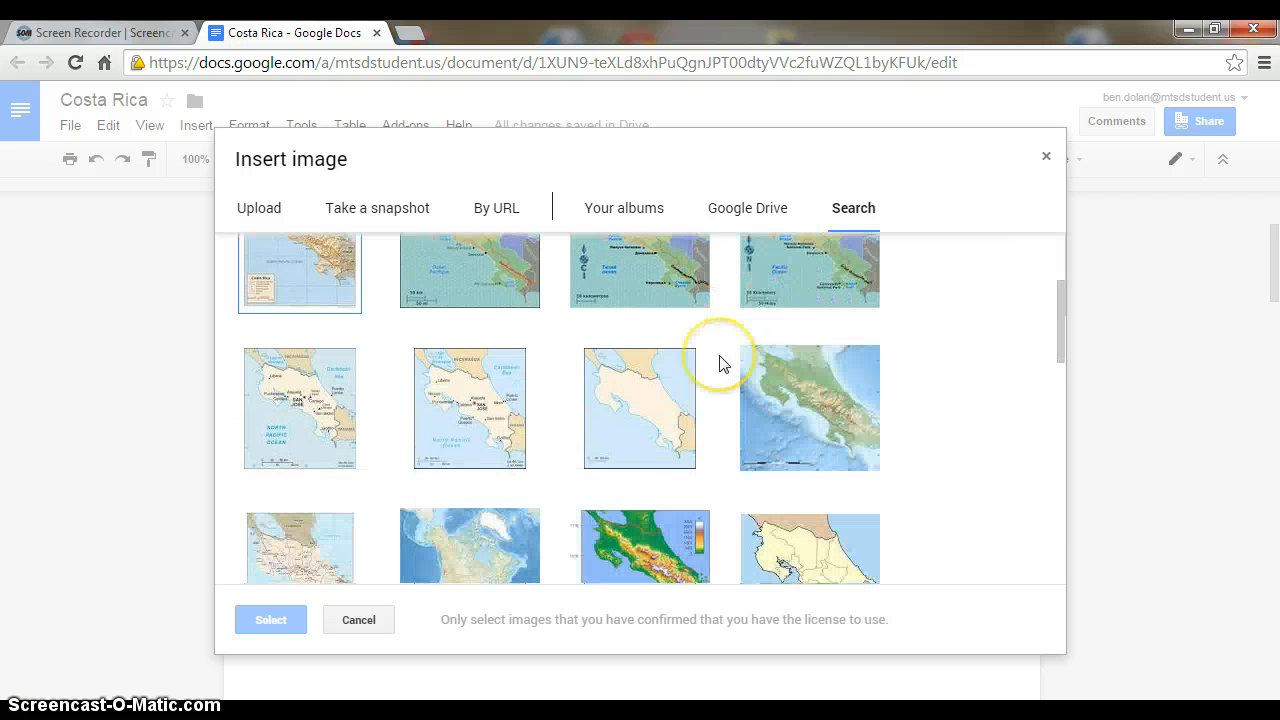
{"action": "left_click", "coordinate": [473, 408]}
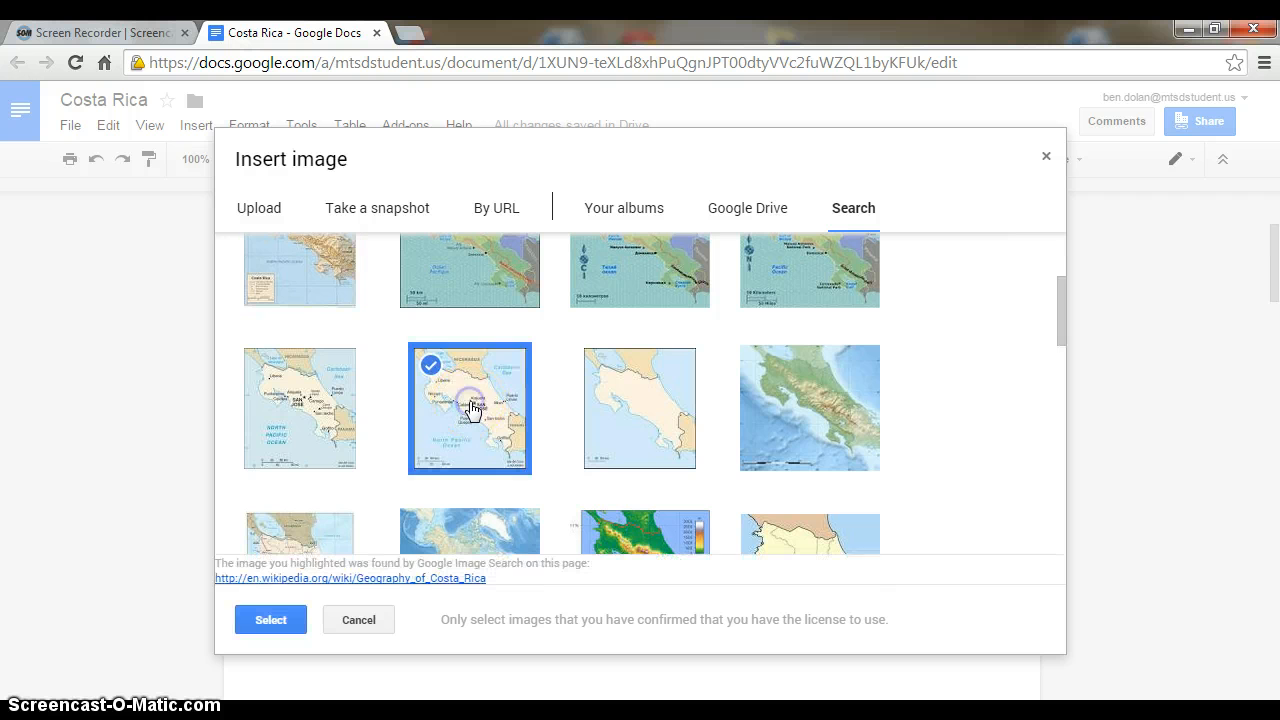
{"action": "left_click", "coordinate": [271, 622]}
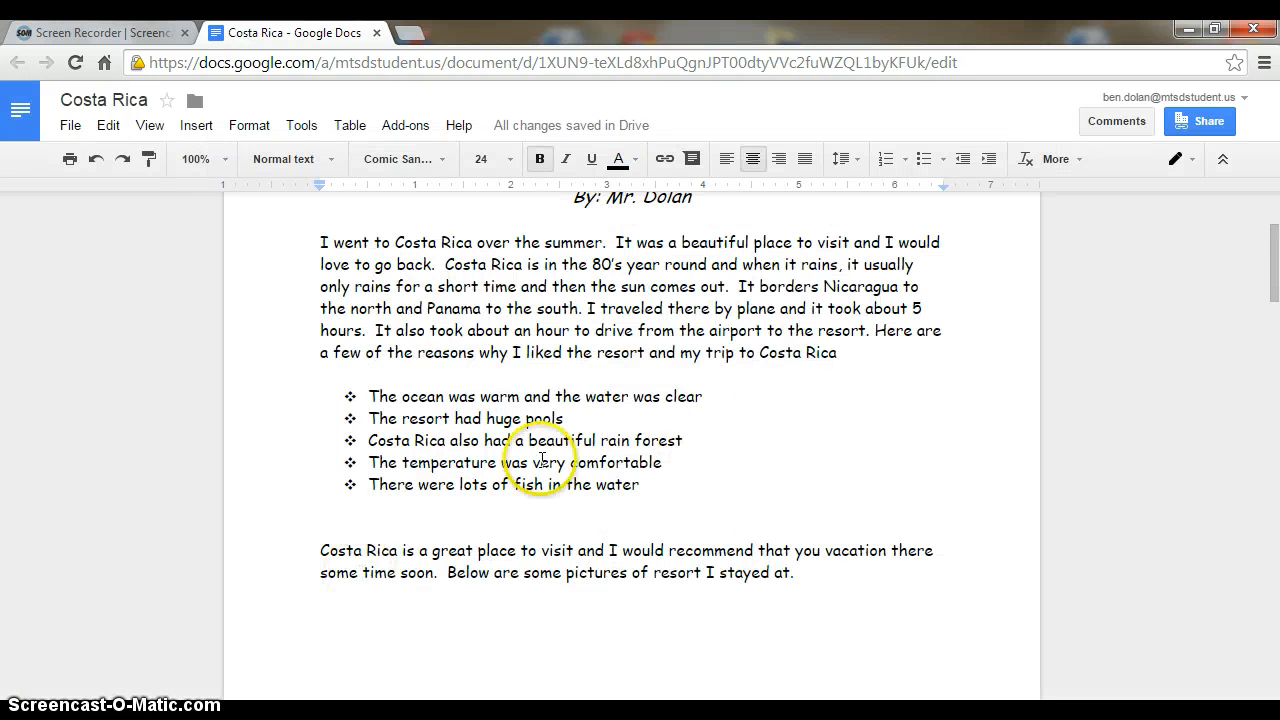
Step: Select the inserted Costa Rica map beside the second title line and set it to wrap text
{"action": "scroll", "coordinate": [671, 309], "scroll_direction": "up", "scroll_amount": 4}
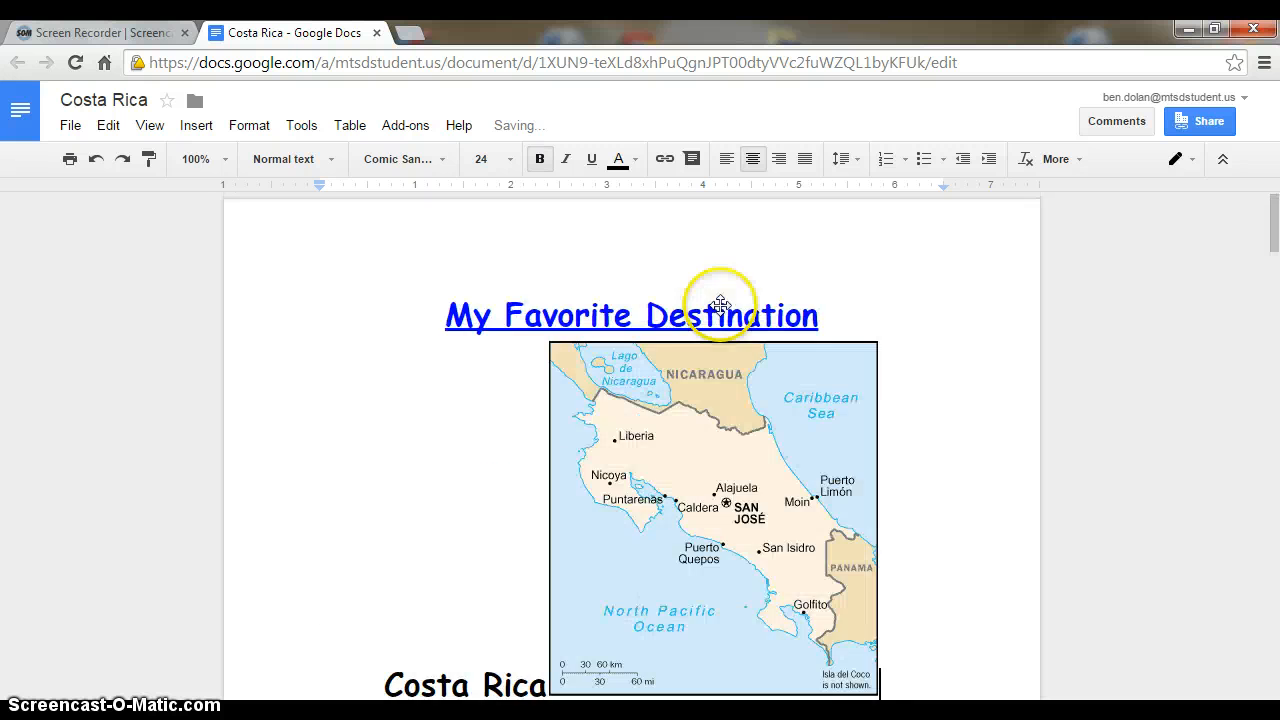
{"action": "scroll", "coordinate": [722, 316], "scroll_direction": "down", "scroll_amount": 3}
{"action": "scroll", "coordinate": [686, 323], "scroll_direction": "up", "scroll_amount": 3}
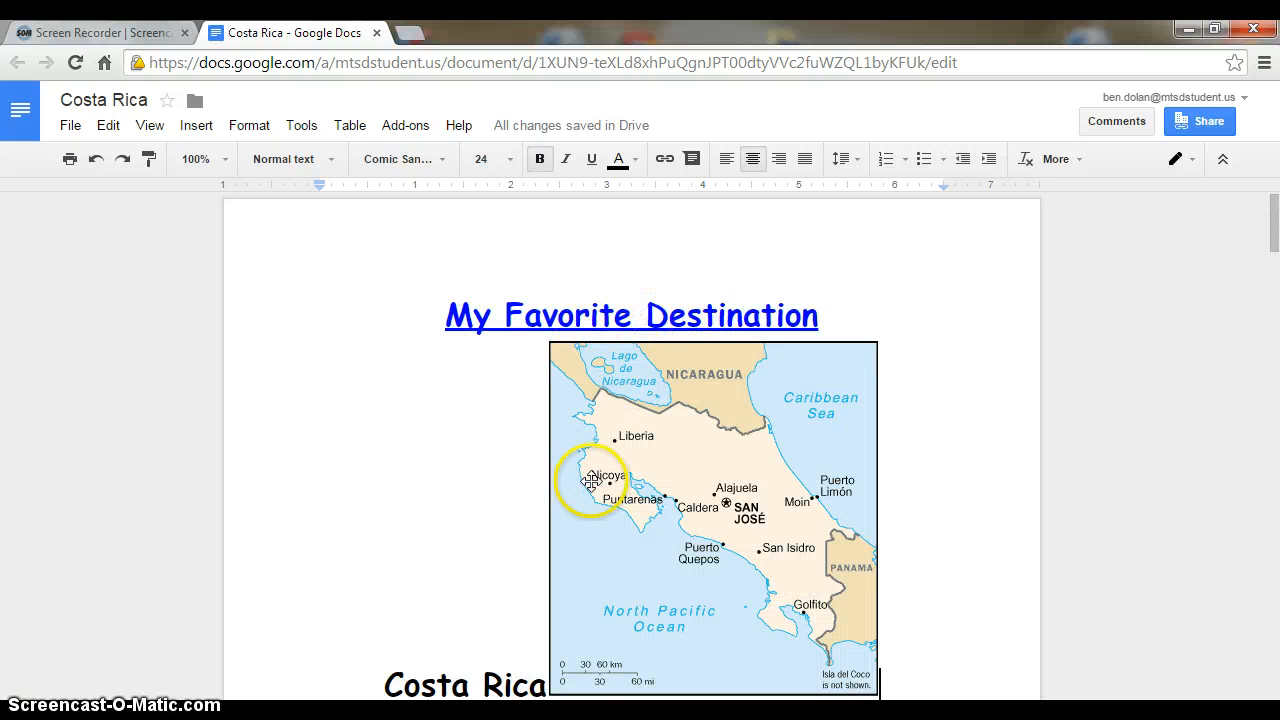
{"action": "scroll", "coordinate": [590, 478], "scroll_direction": "down", "scroll_amount": 3}
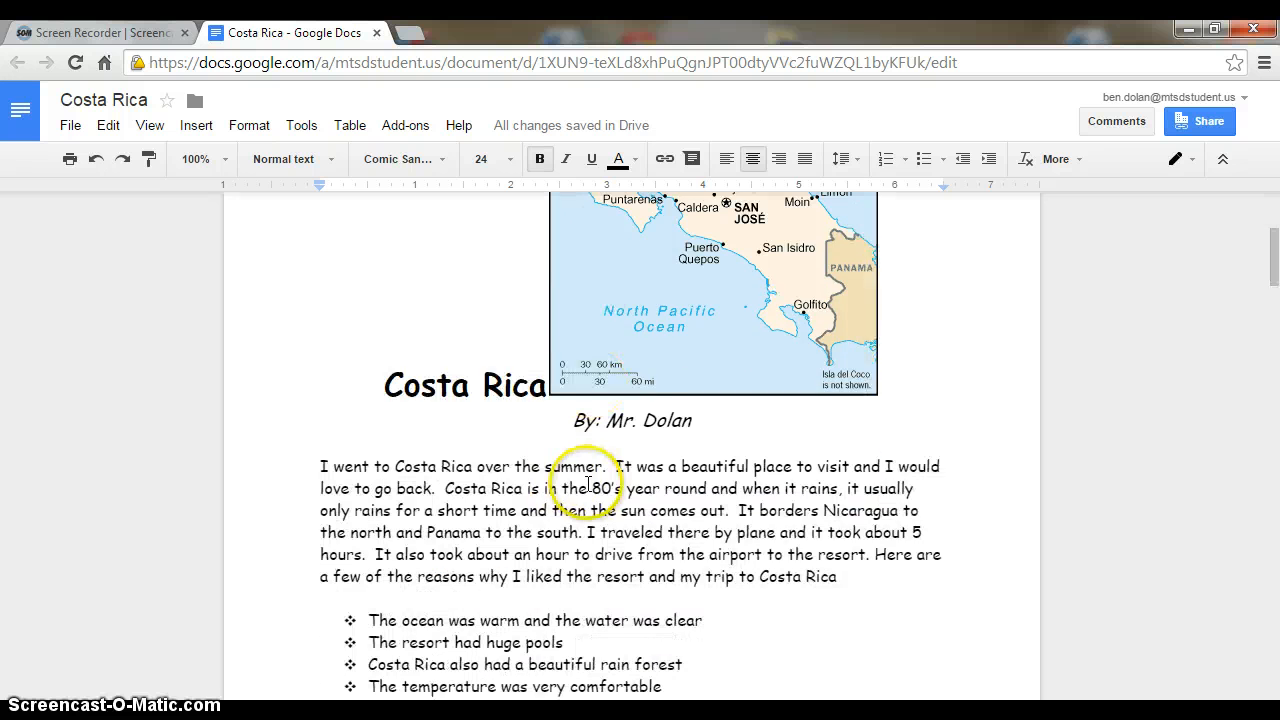
{"action": "left_click", "coordinate": [647, 334]}
{"action": "scroll", "coordinate": [660, 325], "scroll_direction": "up", "scroll_amount": 2}
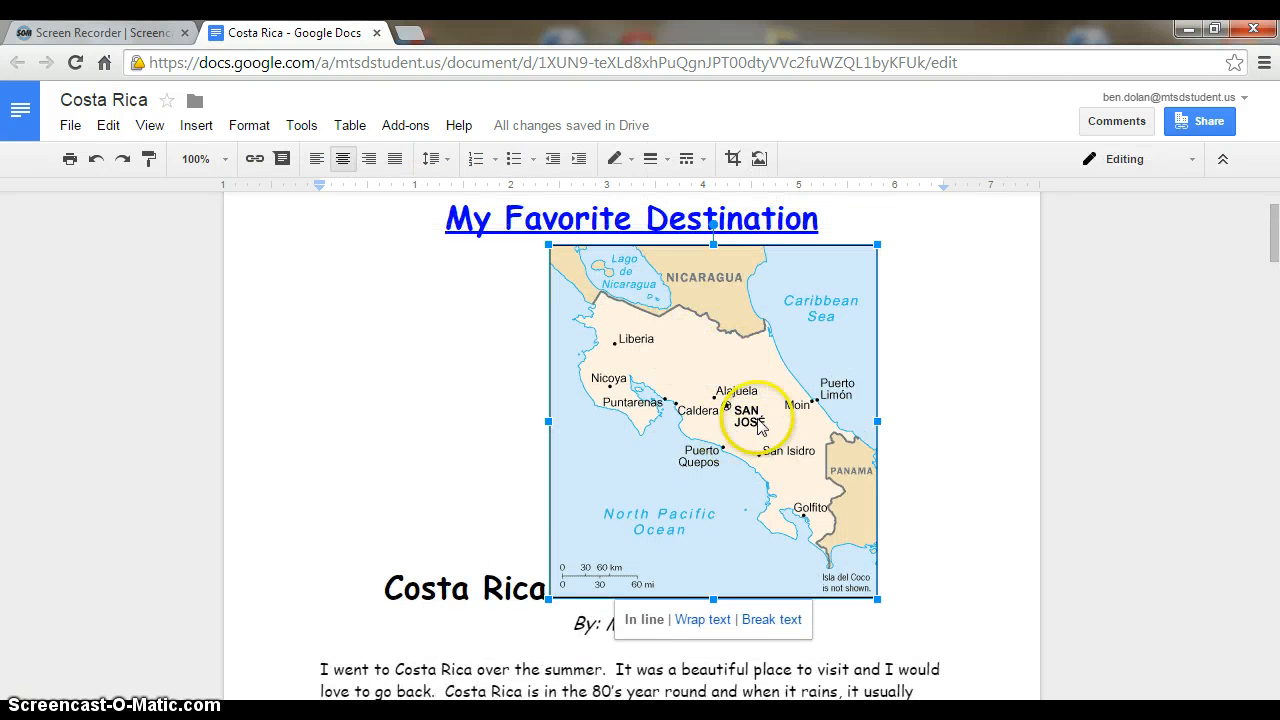
{"action": "scroll", "coordinate": [740, 435], "scroll_direction": "down", "scroll_amount": 1}
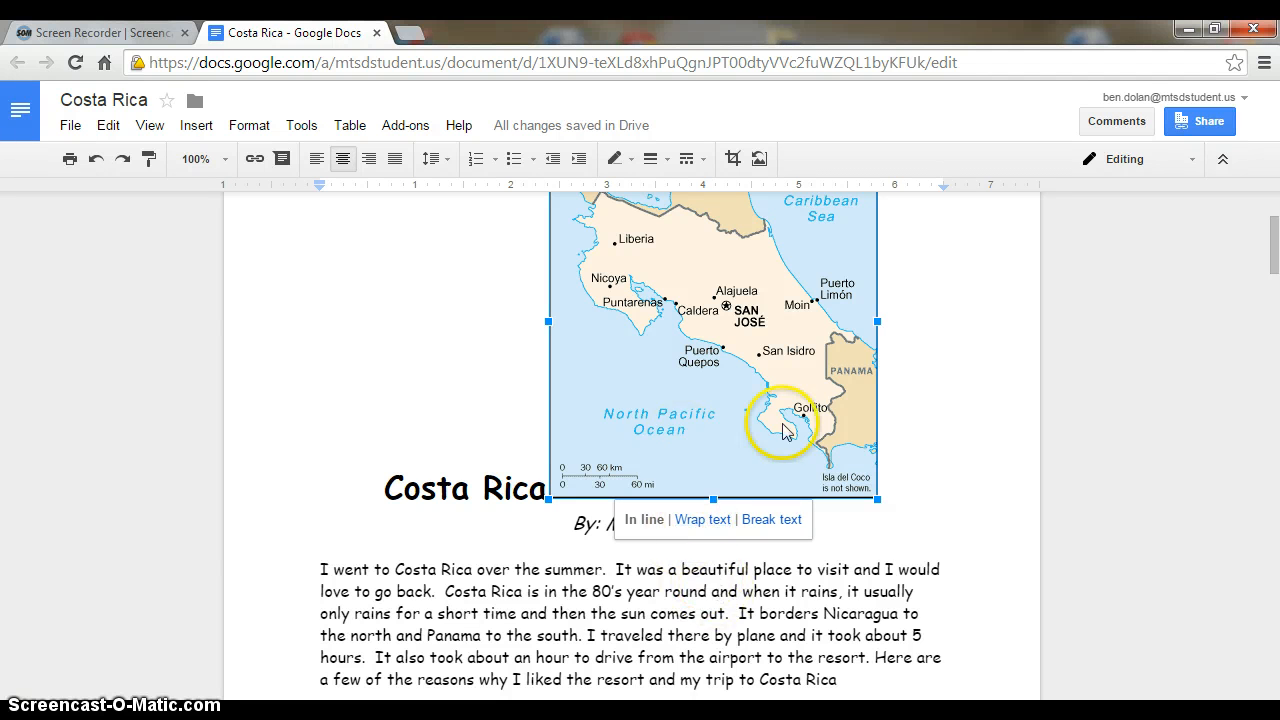
{"action": "left_click", "coordinate": [700, 520]}
Step: Move the map down the page and place it roughly centered below the closing paragraph about the resort pictures
{"action": "scroll", "coordinate": [688, 455], "scroll_direction": "up", "scroll_amount": 1}
{"action": "left_click_drag", "start_coordinate": [714, 358], "coordinate": [751, 451]}
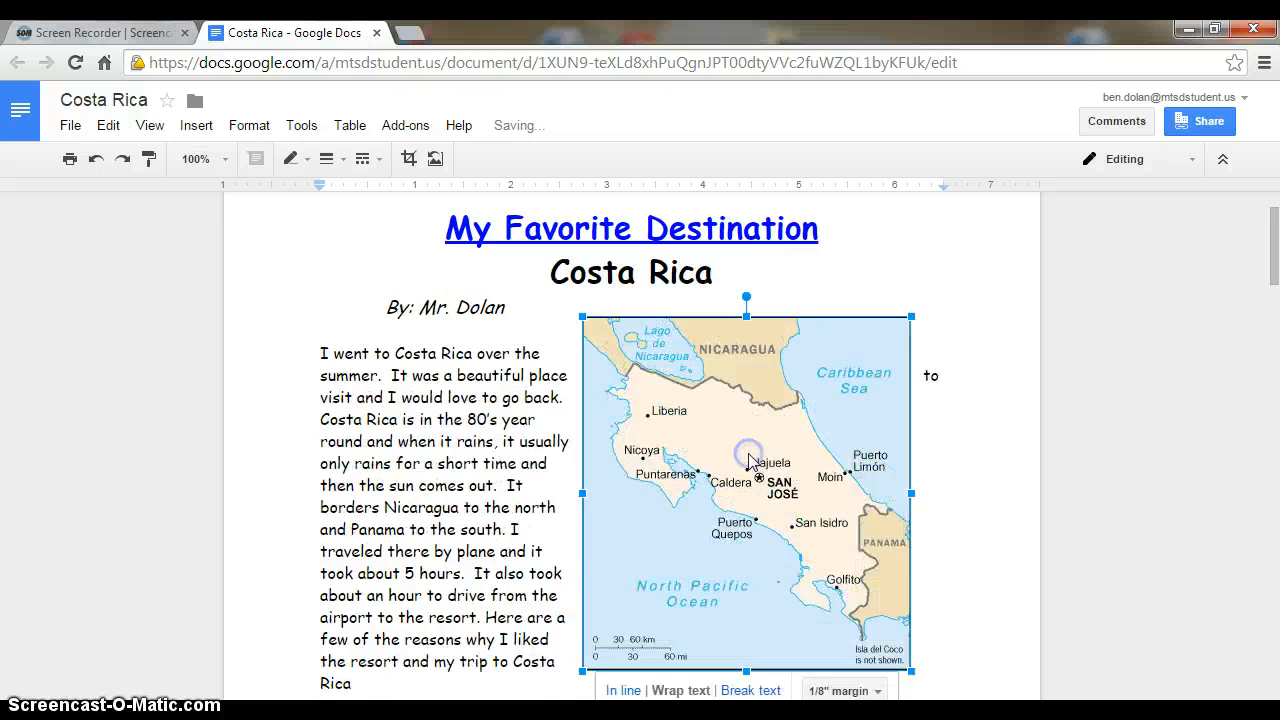
{"action": "scroll", "coordinate": [745, 440], "scroll_direction": "down", "scroll_amount": 3}
{"action": "left_click_drag", "start_coordinate": [743, 340], "coordinate": [731, 494]}
{"action": "scroll", "coordinate": [740, 495], "scroll_direction": "down", "scroll_amount": 4}
{"action": "scroll", "coordinate": [663, 463], "scroll_direction": "down", "scroll_amount": 4}
{"action": "left_click_drag", "start_coordinate": [729, 409], "coordinate": [610, 305]}
{"action": "scroll", "coordinate": [608, 301], "scroll_direction": "up", "scroll_amount": 2}
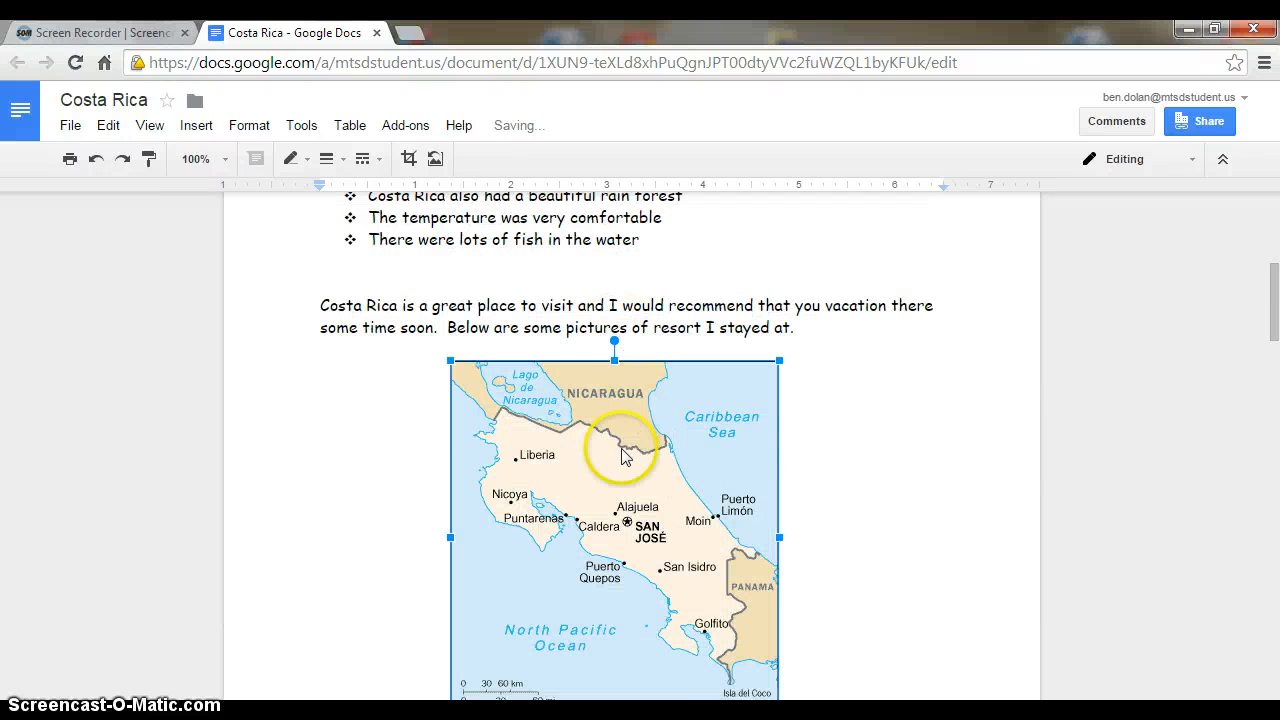
{"action": "scroll", "coordinate": [623, 445], "scroll_direction": "down", "scroll_amount": 1}
{"action": "left_click_drag", "start_coordinate": [622, 442], "coordinate": [653, 435]}
Step: Review the report's layout from the titles through the bulleted list to the map below the closing paragraph
{"action": "scroll", "coordinate": [740, 427], "scroll_direction": "up", "scroll_amount": 1}
{"action": "scroll", "coordinate": [656, 424], "scroll_direction": "down", "scroll_amount": 1}
{"action": "scroll", "coordinate": [663, 400], "scroll_direction": "up", "scroll_amount": 5}
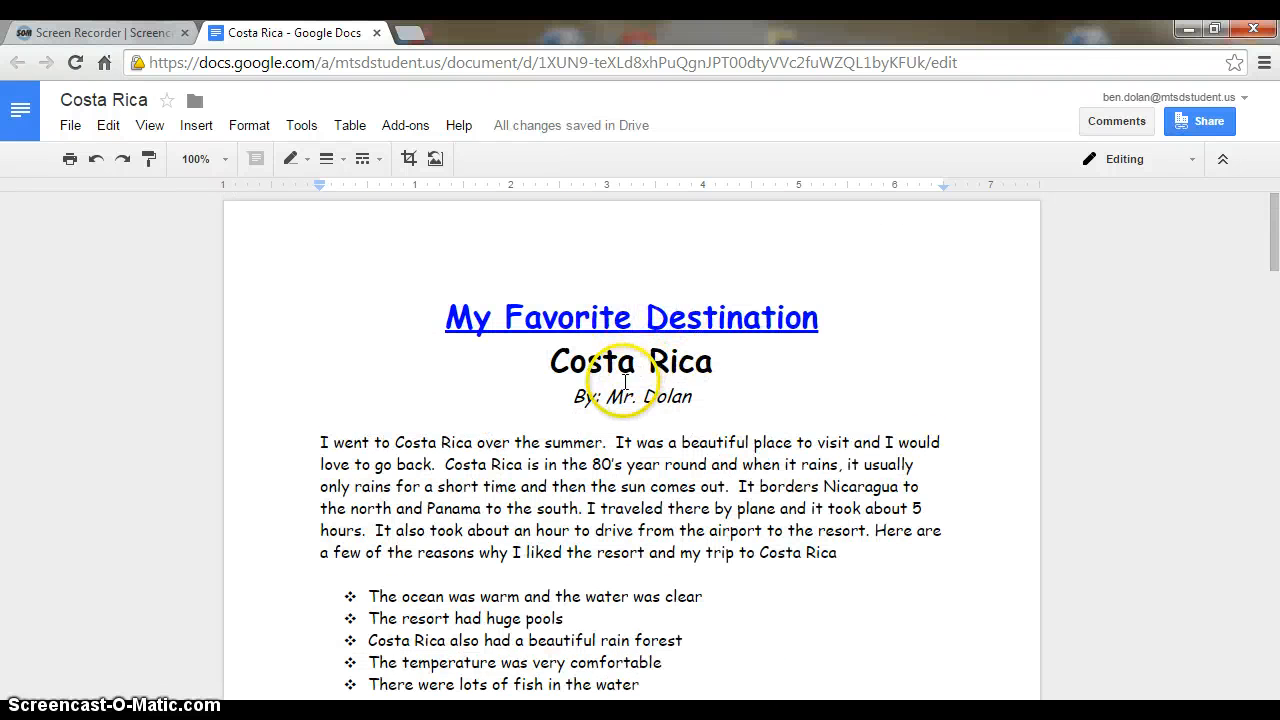
{"action": "scroll", "coordinate": [580, 370], "scroll_direction": "down", "scroll_amount": 3}
{"action": "scroll", "coordinate": [535, 265], "scroll_direction": "up", "scroll_amount": 1}
{"action": "scroll", "coordinate": [545, 330], "scroll_direction": "down", "scroll_amount": 5}
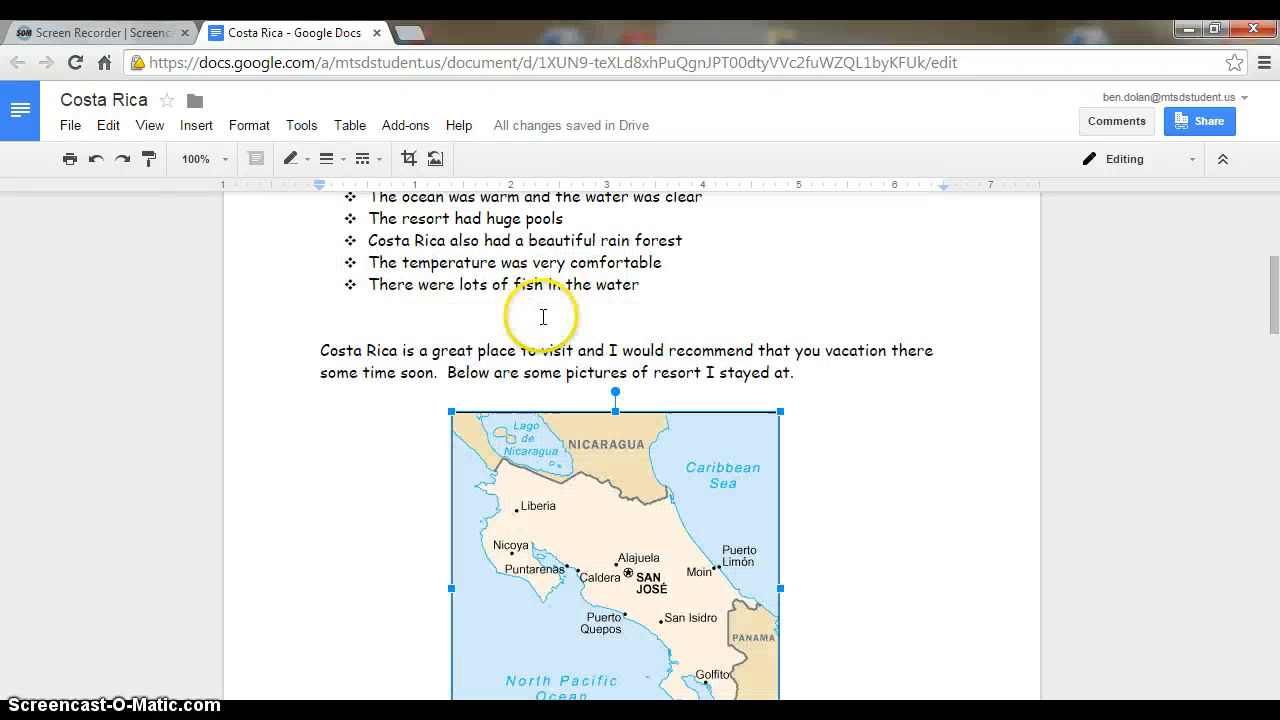
{"action": "scroll", "coordinate": [551, 371], "scroll_direction": "up", "scroll_amount": 1}
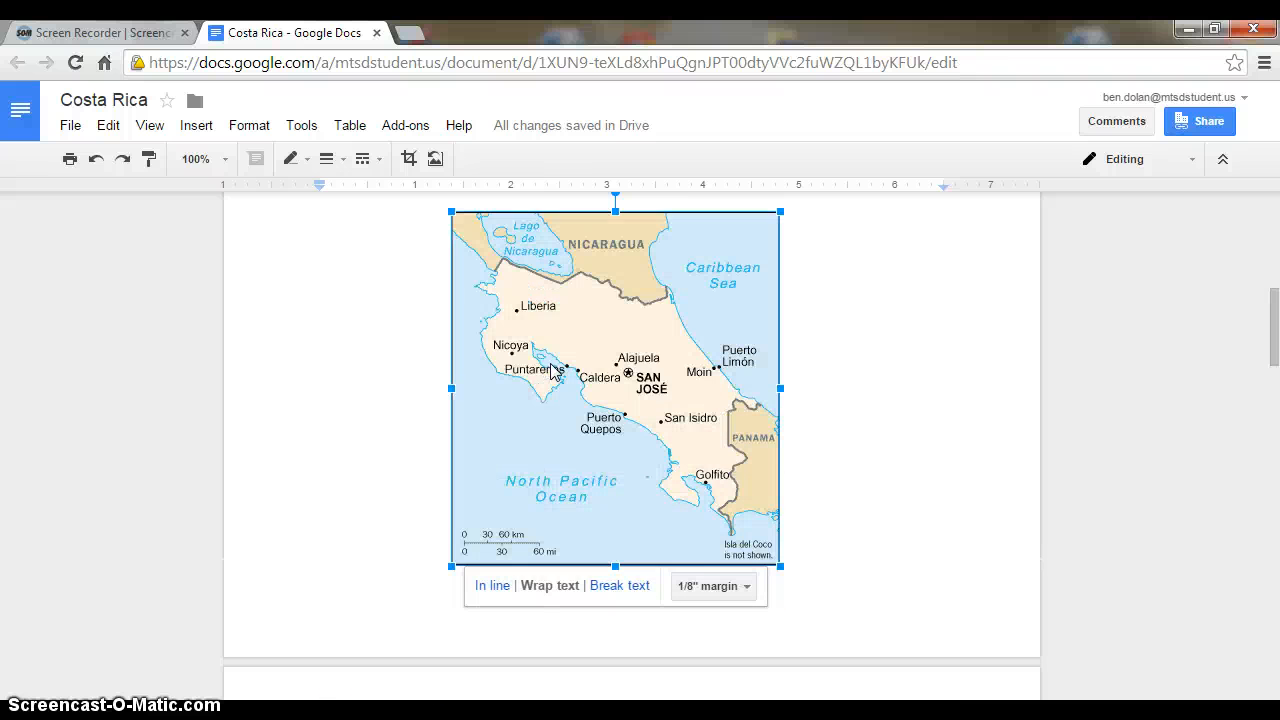
{"action": "scroll", "coordinate": [552, 371], "scroll_direction": "up", "scroll_amount": 1}
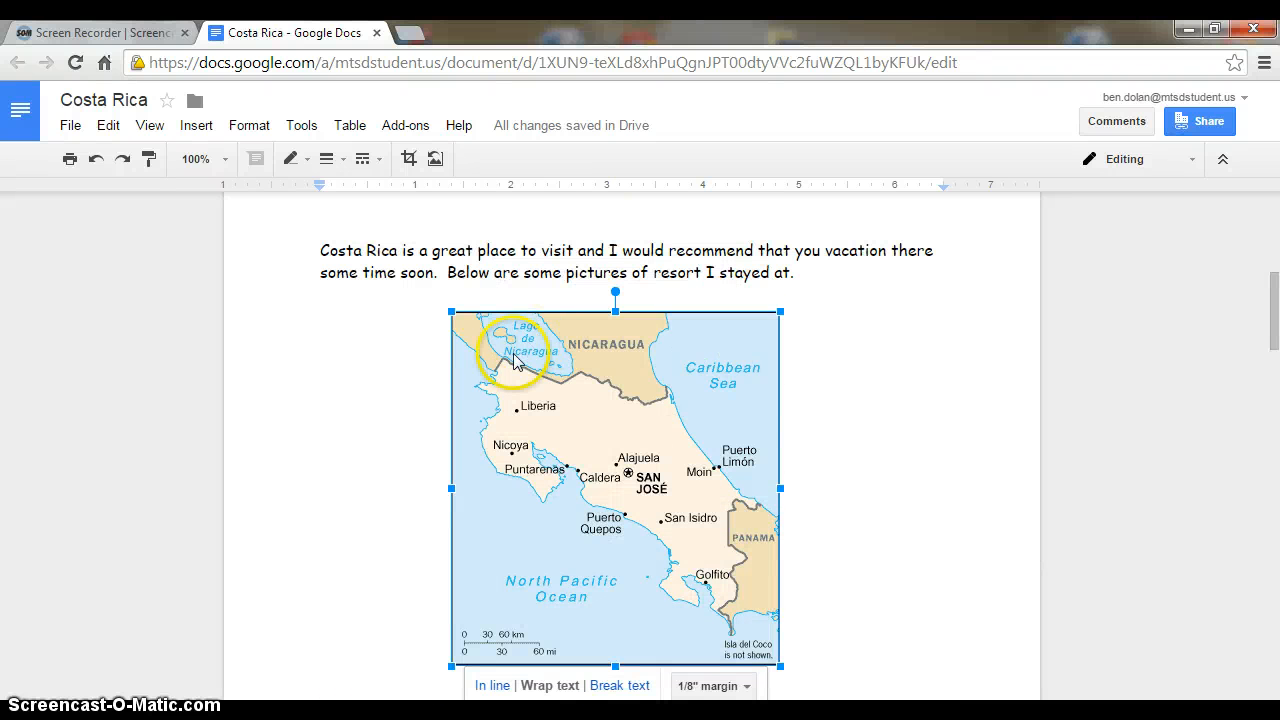